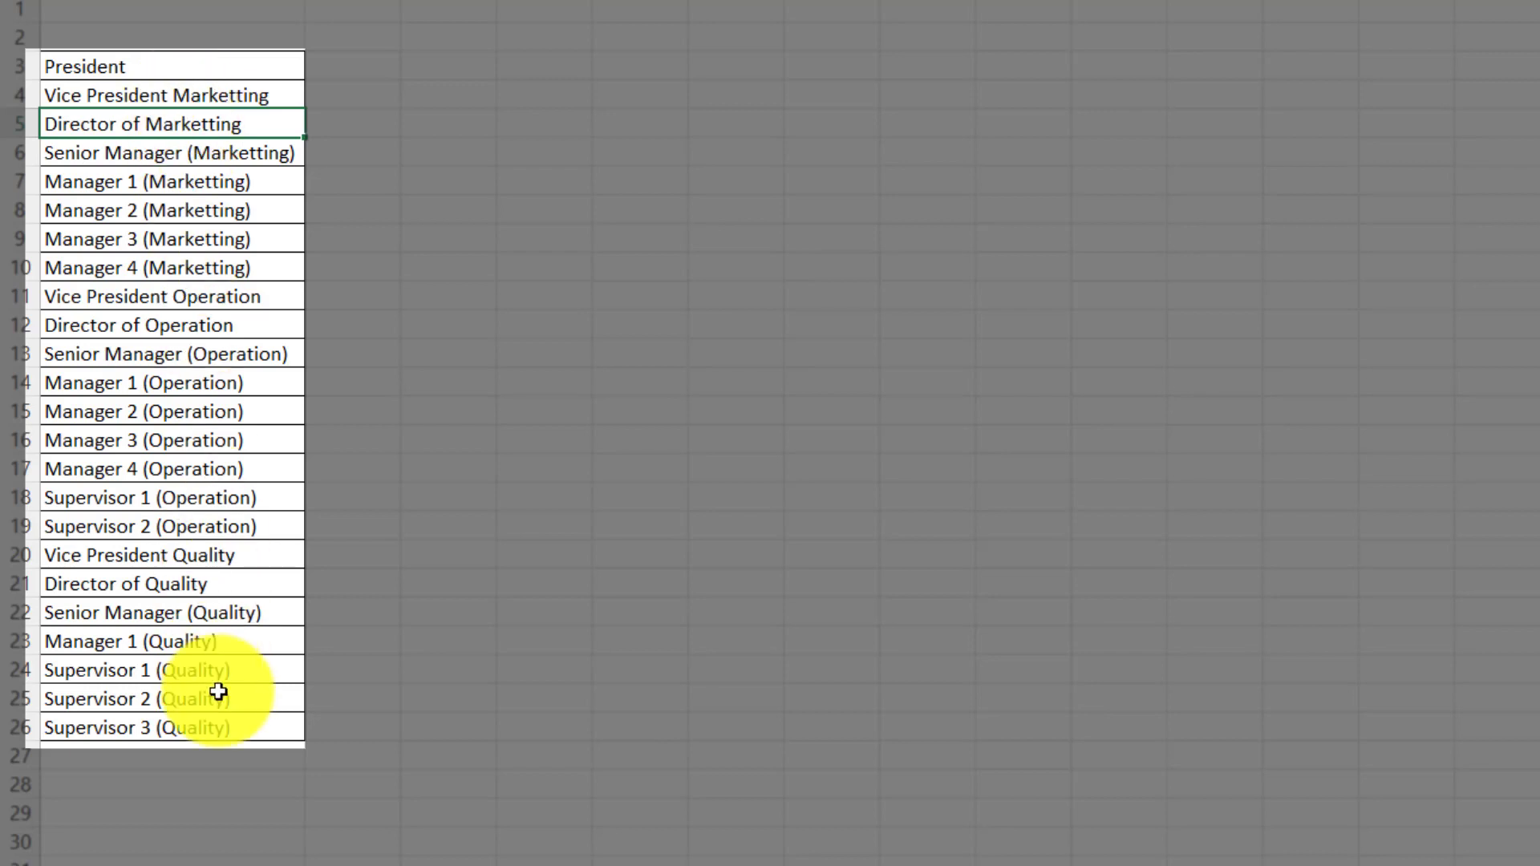
Copy the list of positions from President to Supervisor 3 (Quality) in cells A3:A26.
left_click(155, 64)
left_click(233, 727, "shift")
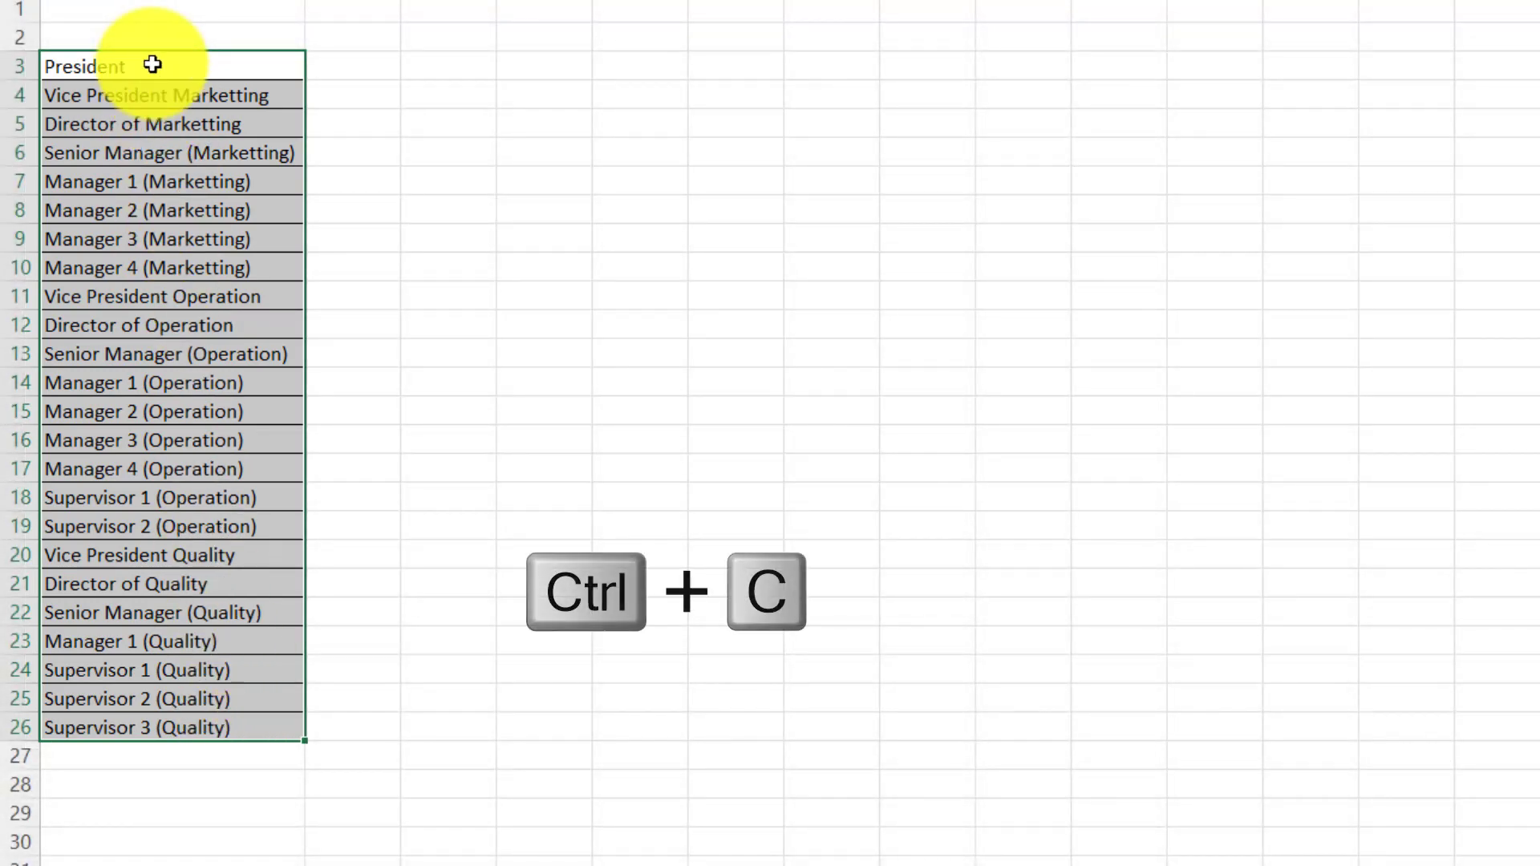
key("ctrl+c")
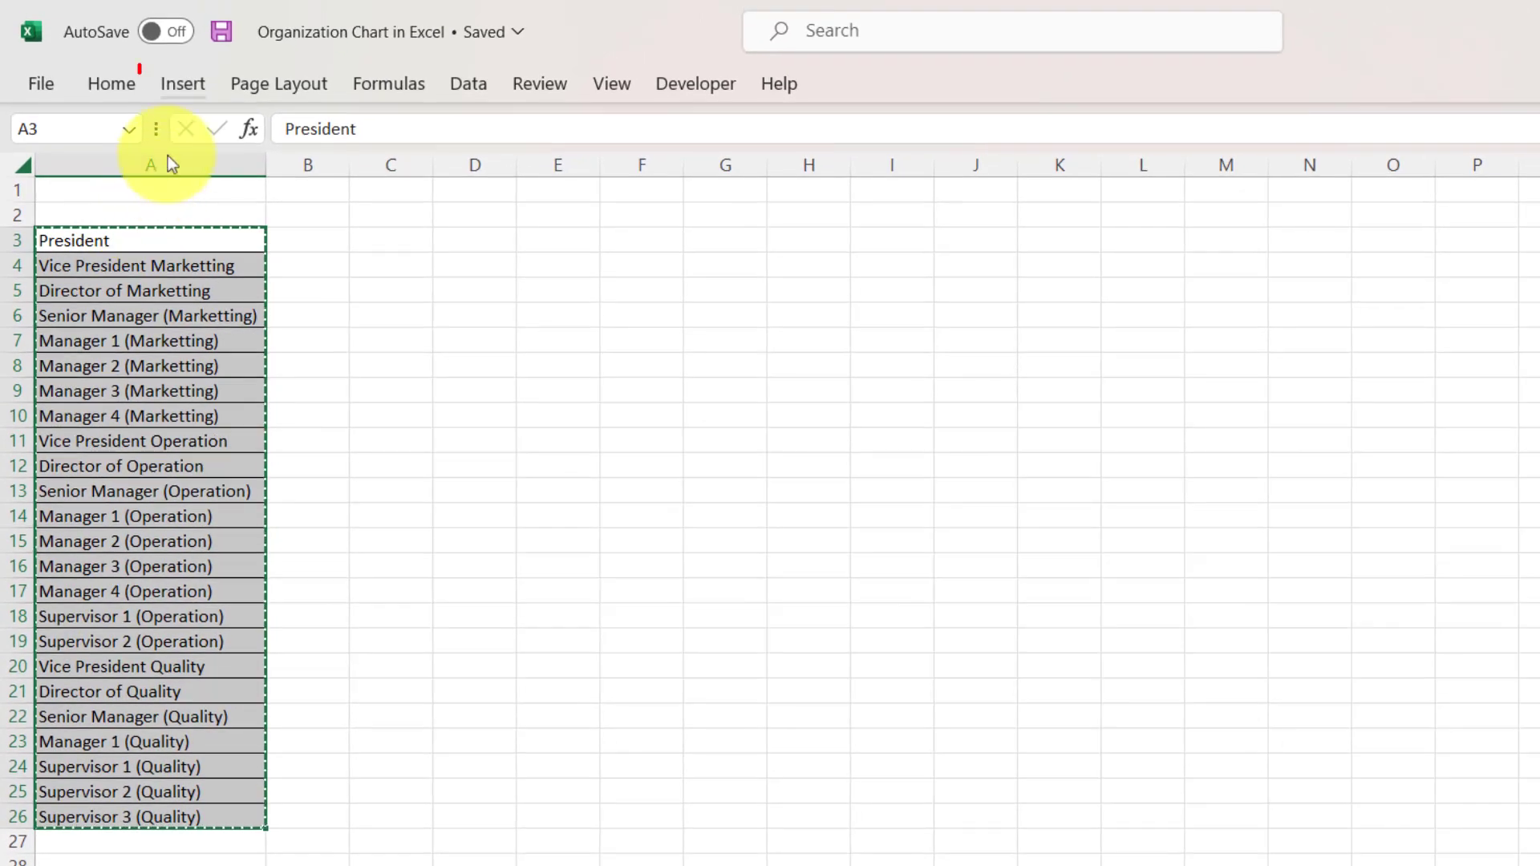
Insert a SmartArt graphic with the Organization Chart layout from the Hierarchy category.
left_click(183, 83)
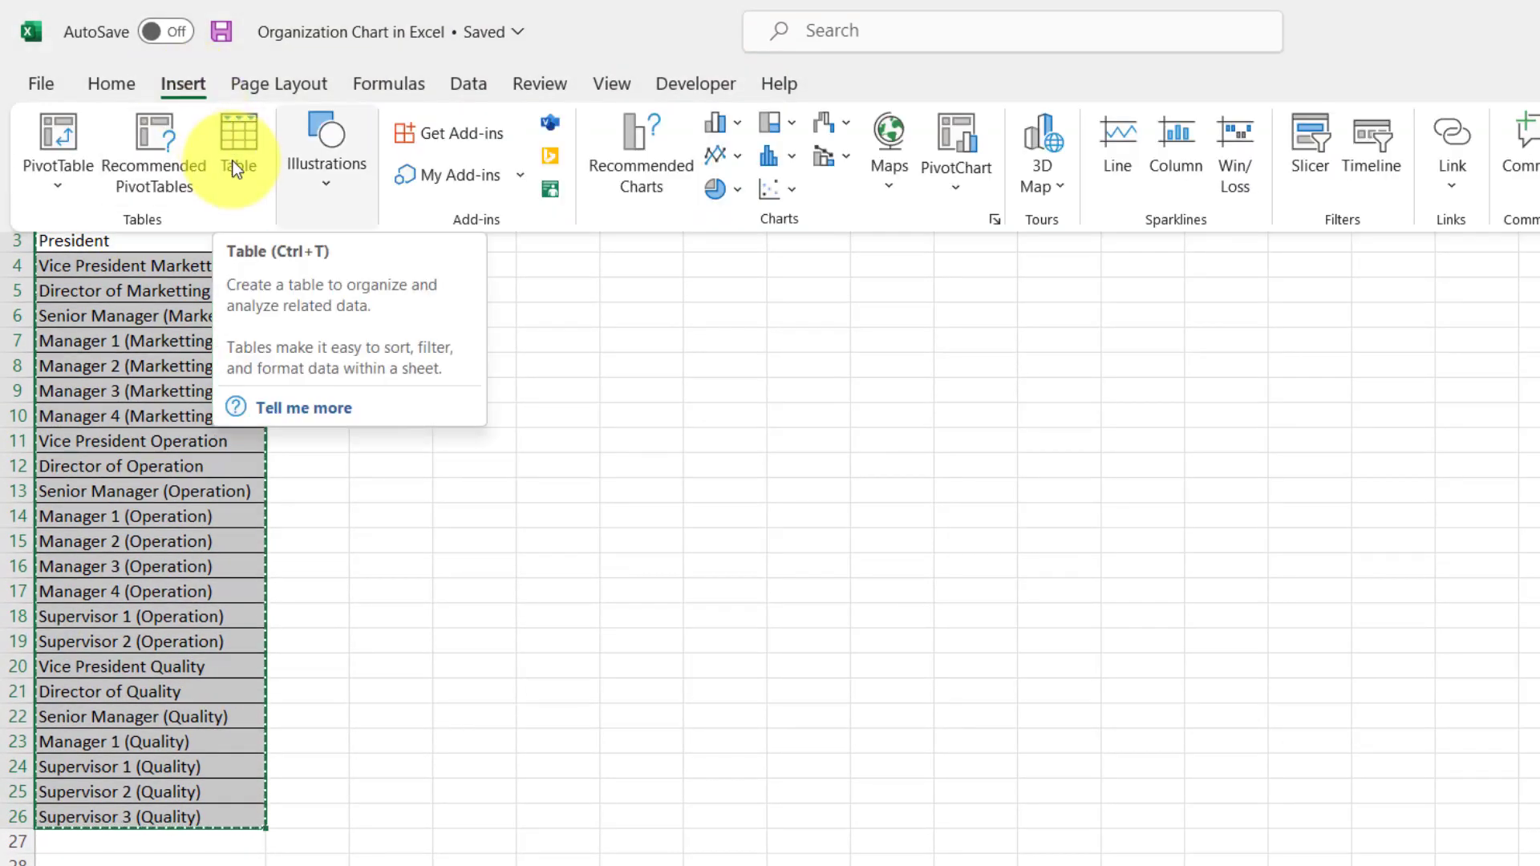
left_click(324, 189)
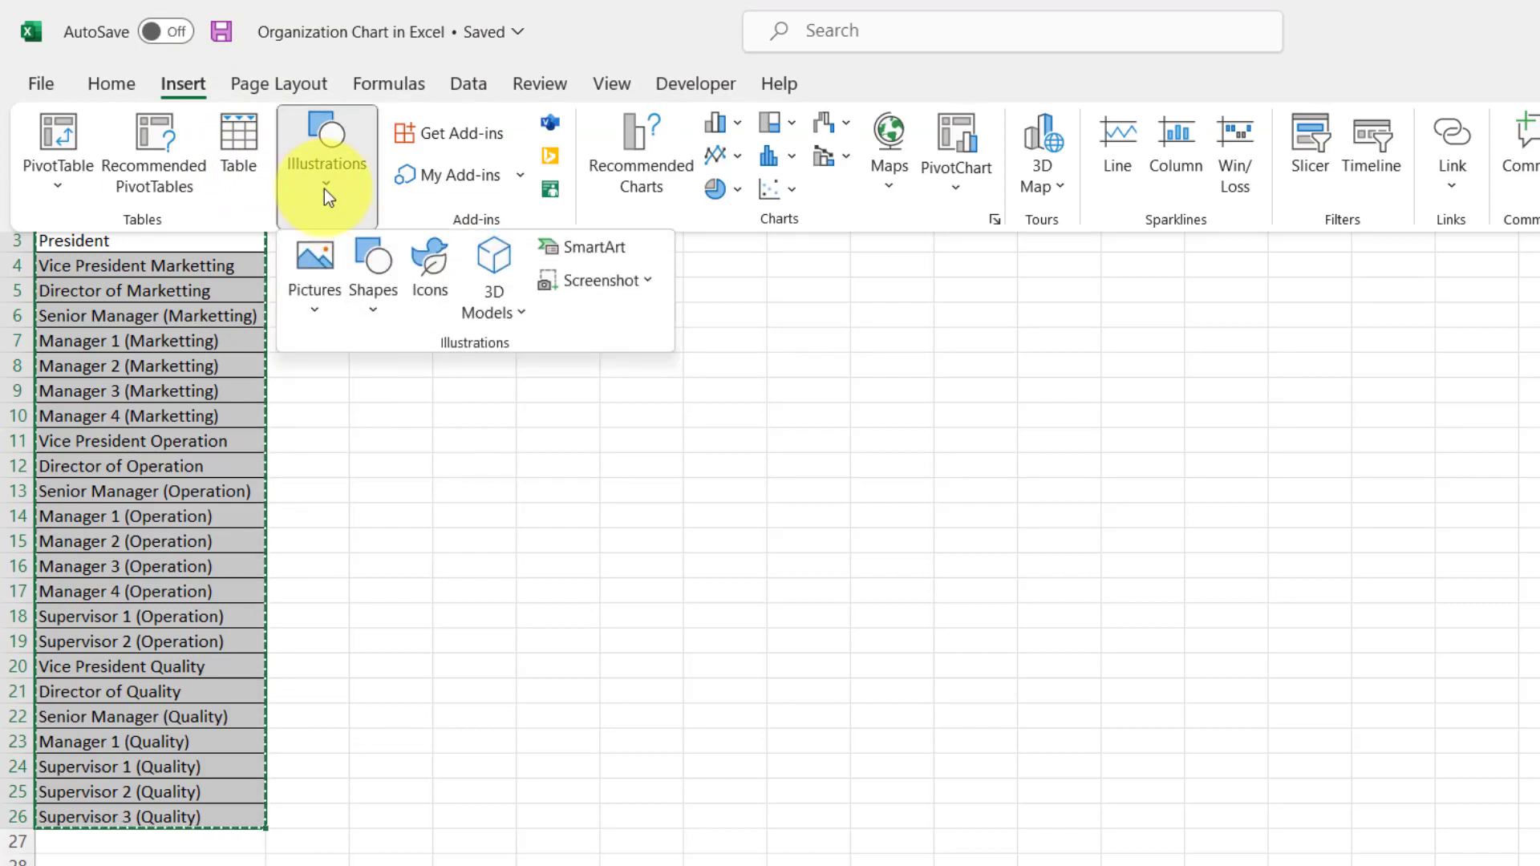
left_click(599, 247)
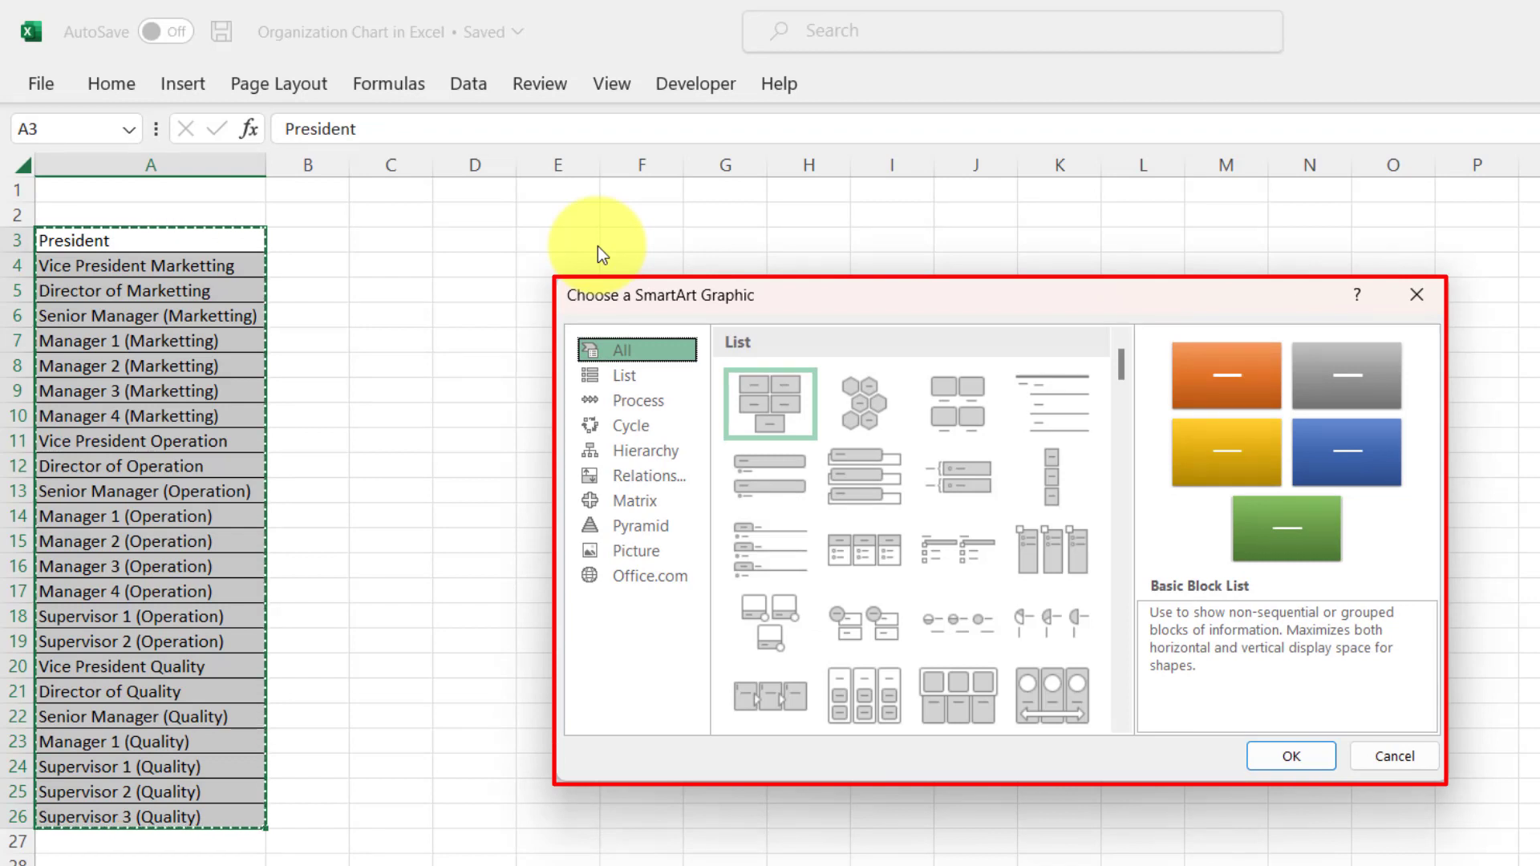
left_click(617, 450)
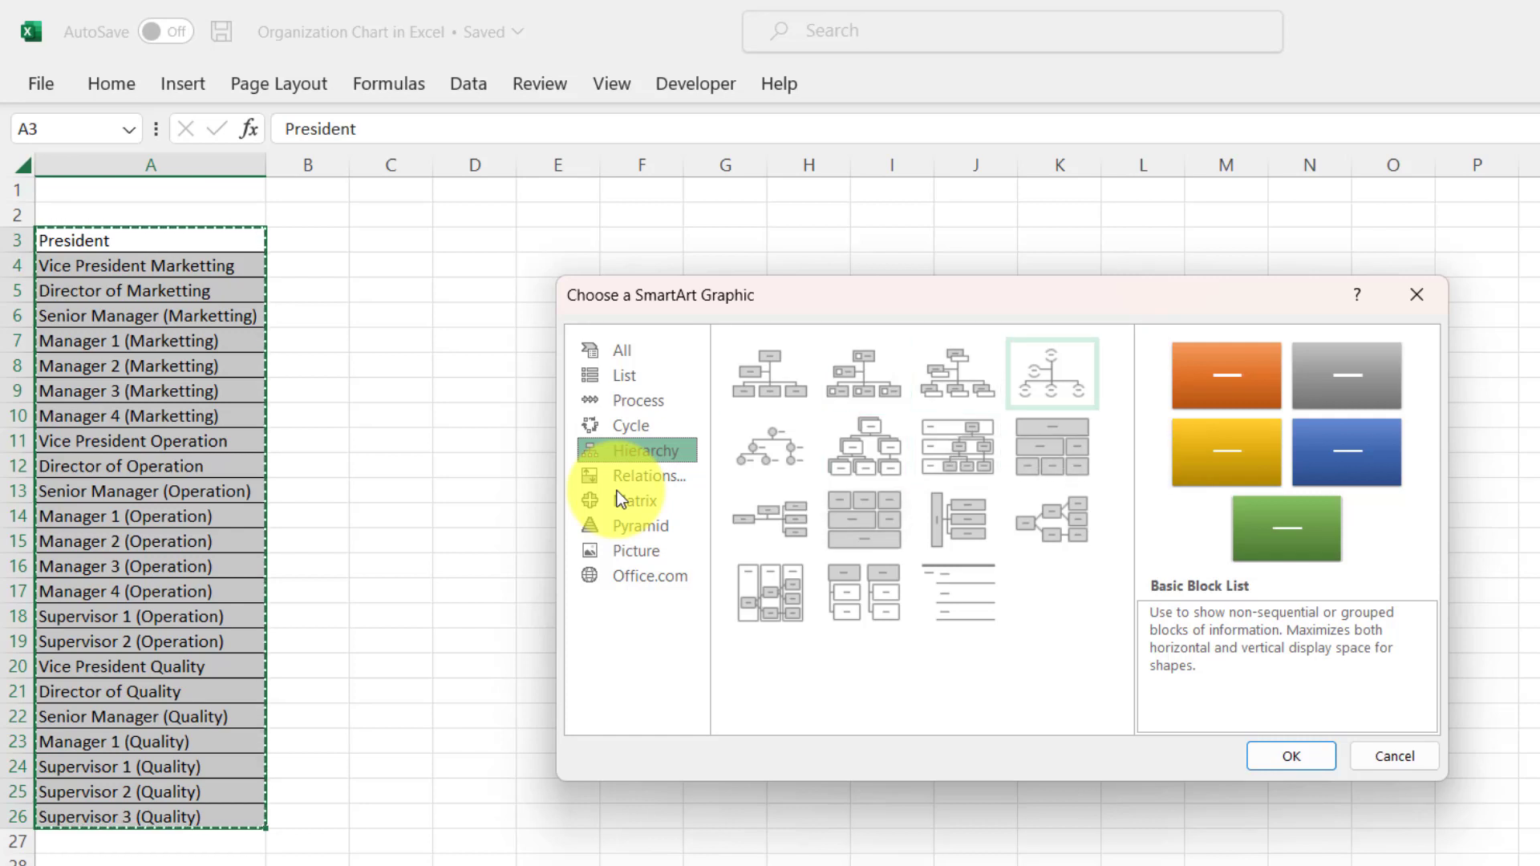
left_click(772, 386)
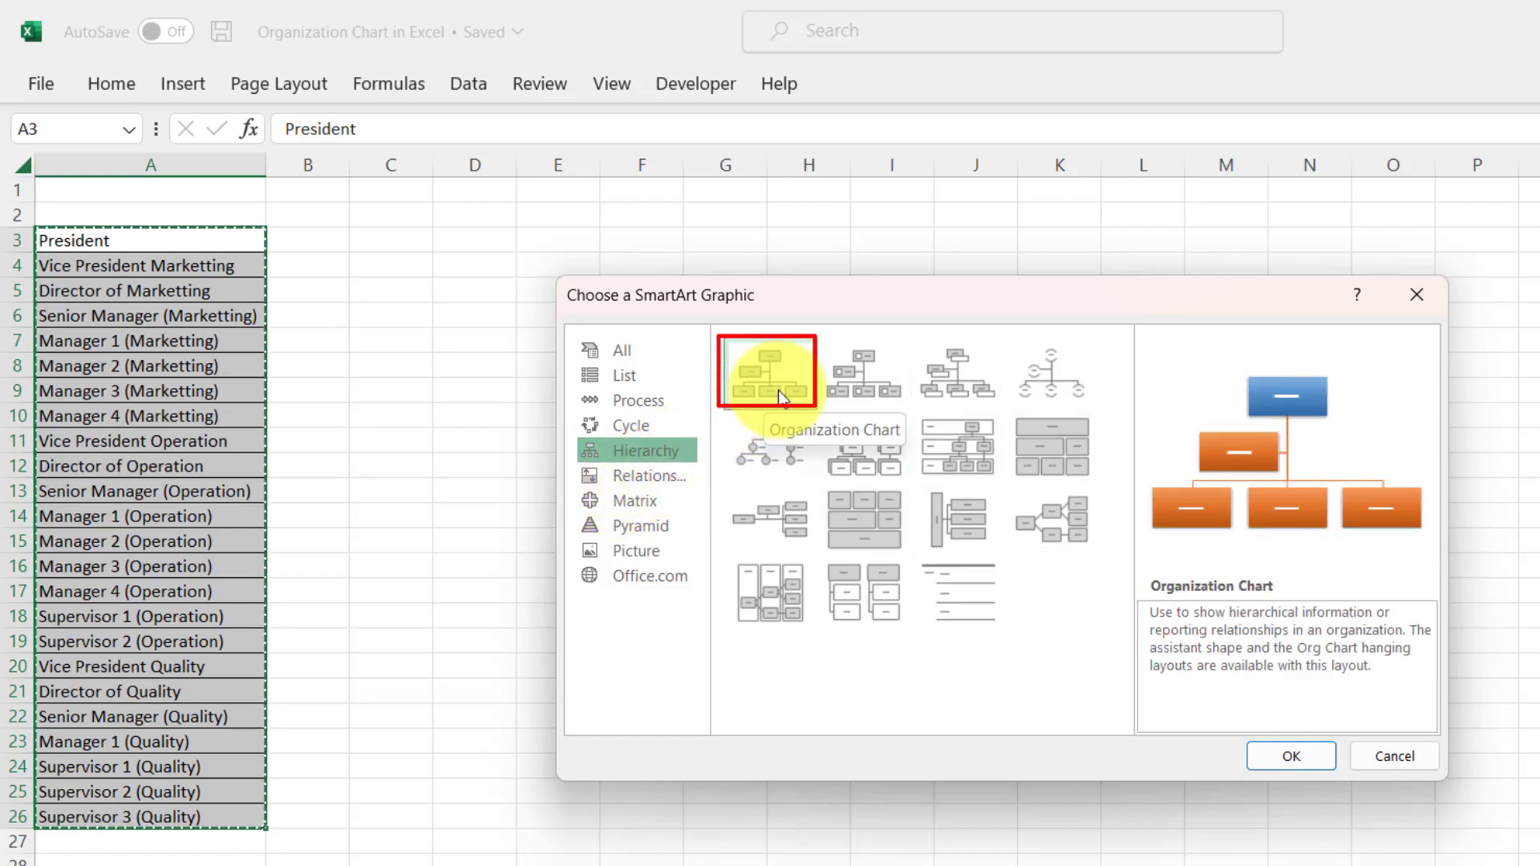
left_click(1279, 757)
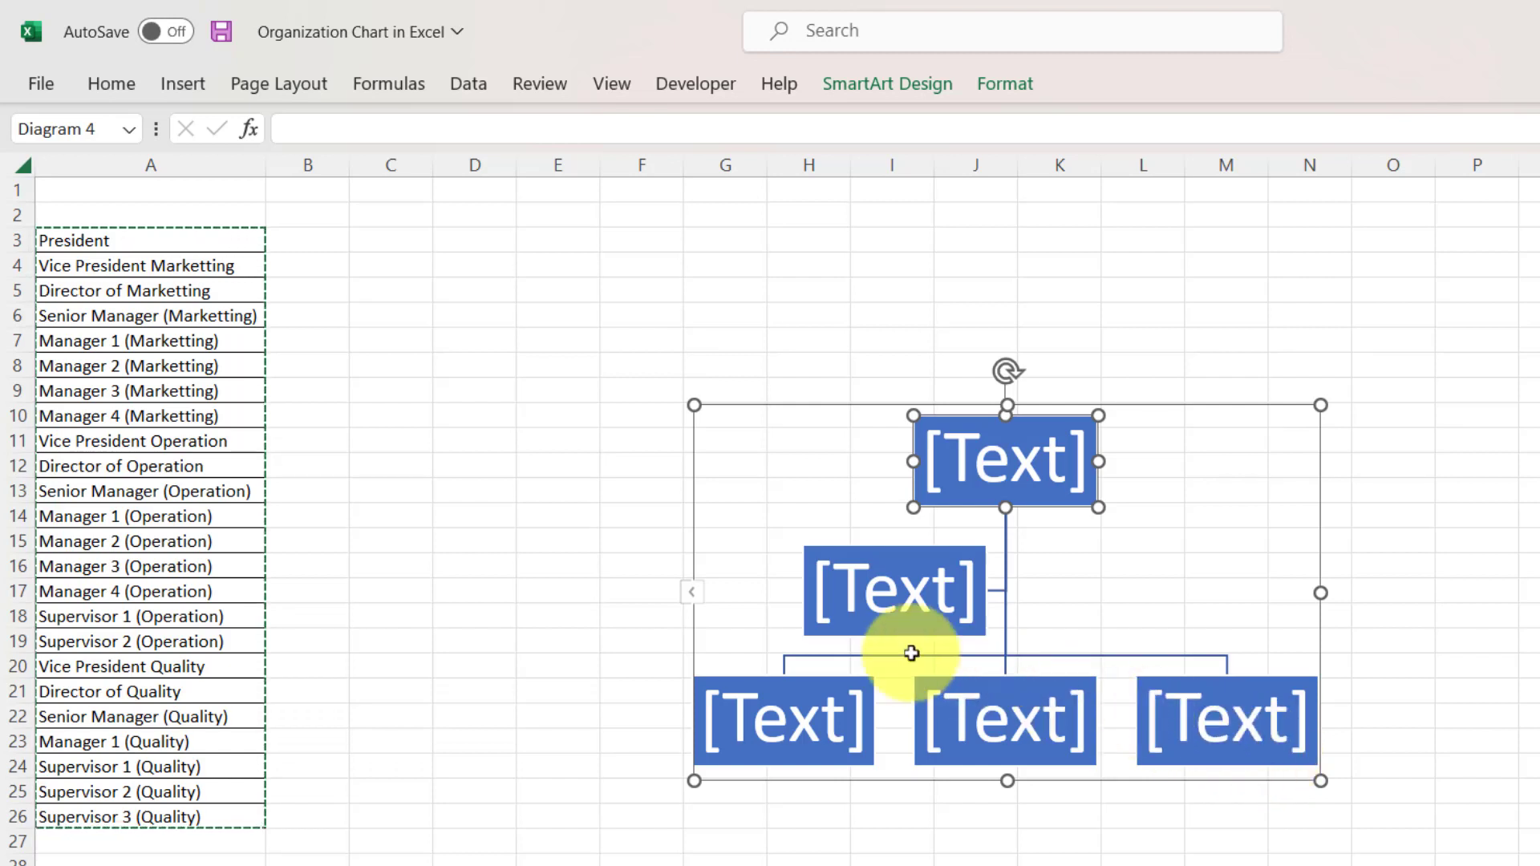
Replace all placeholder entries in the SmartArt's text outline with the copied list of positions.
left_click(694, 598)
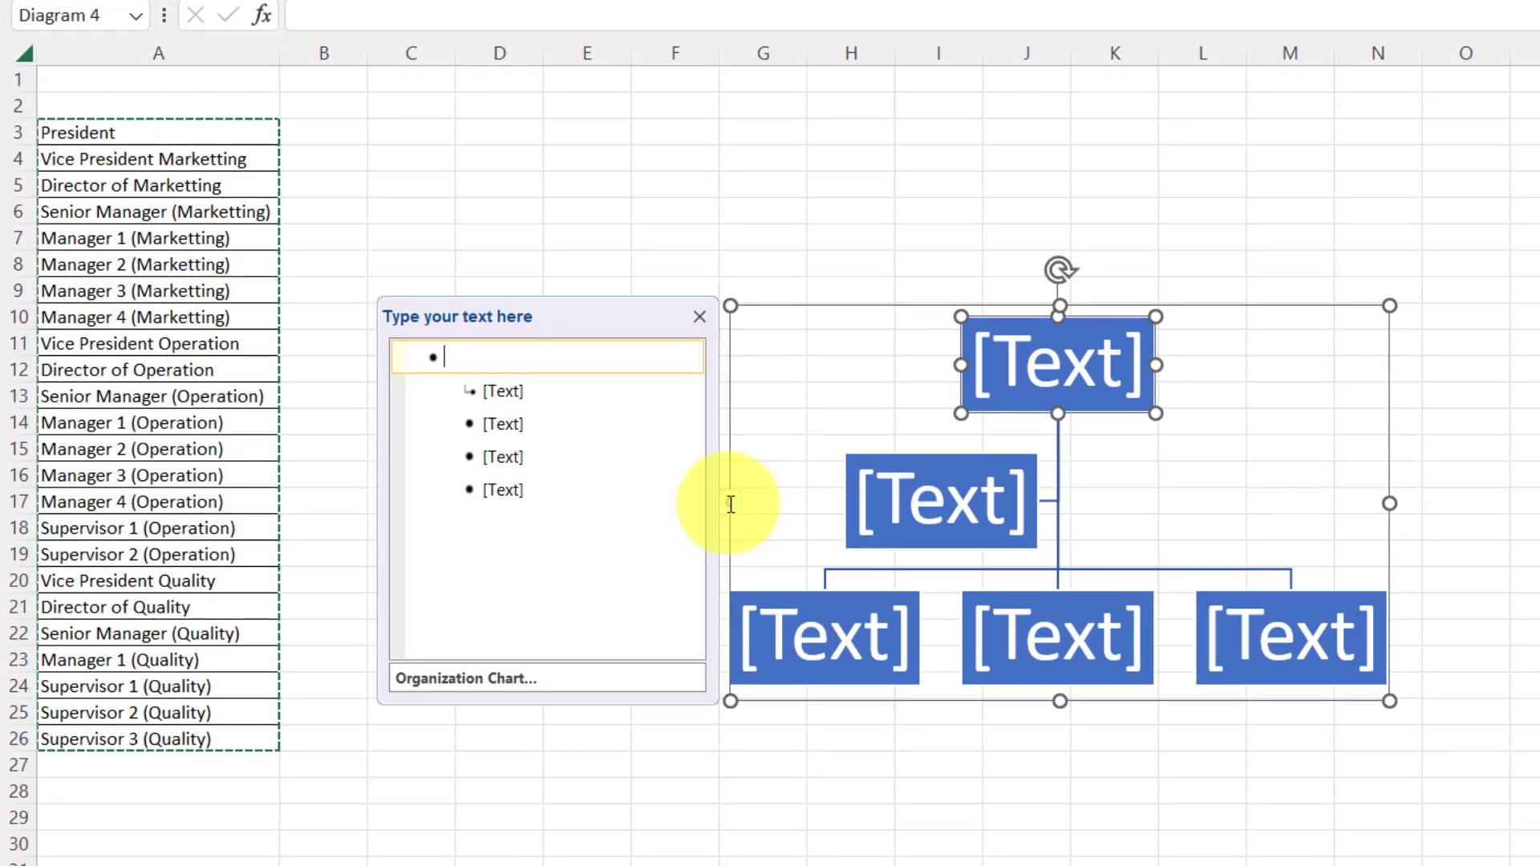
left_click(570, 561)
key("ctrl+a")
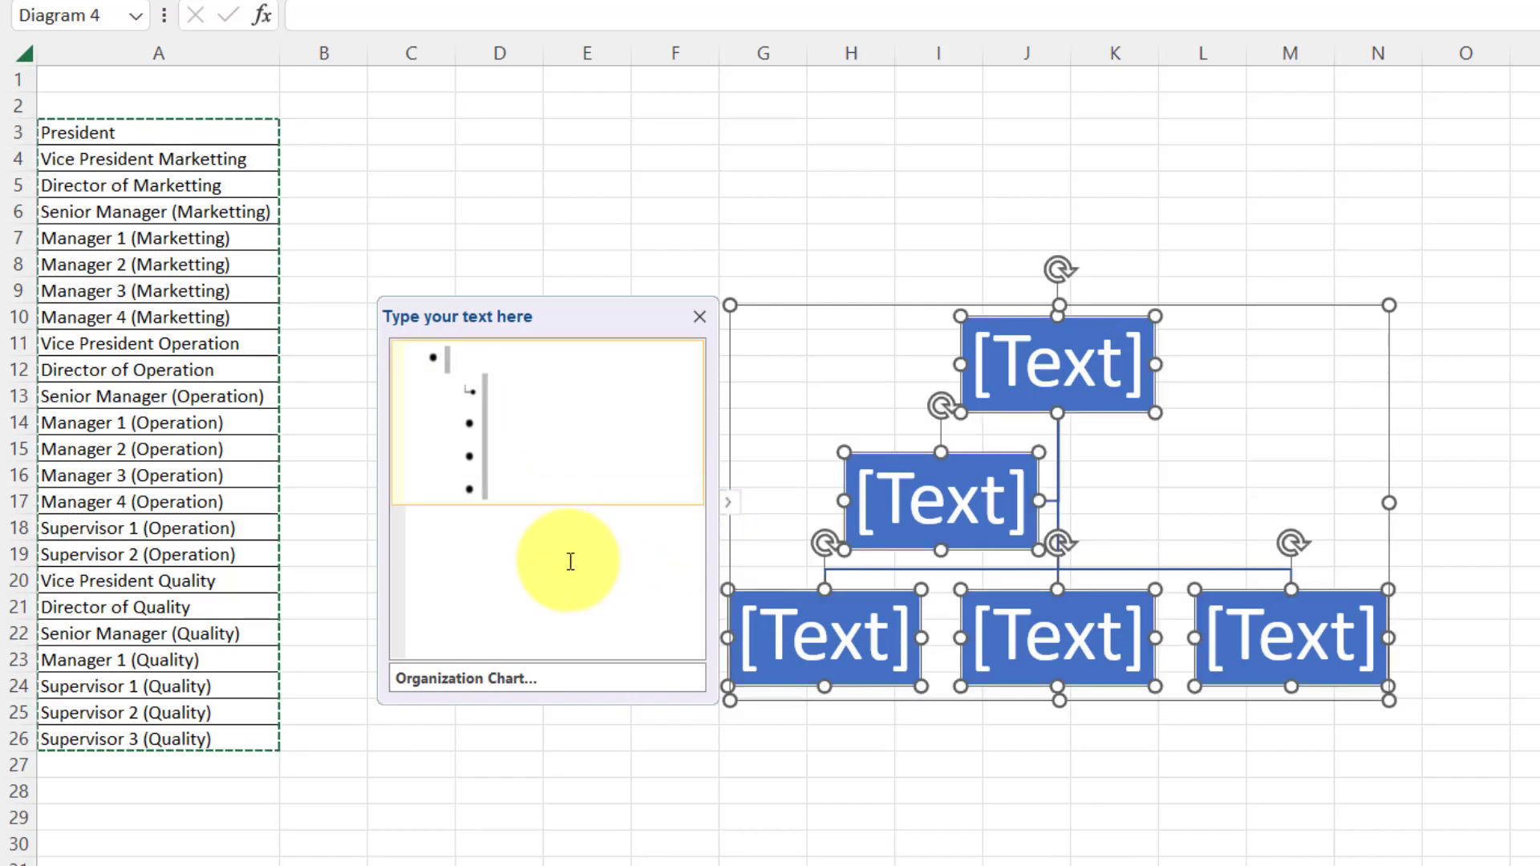
key("Delete")
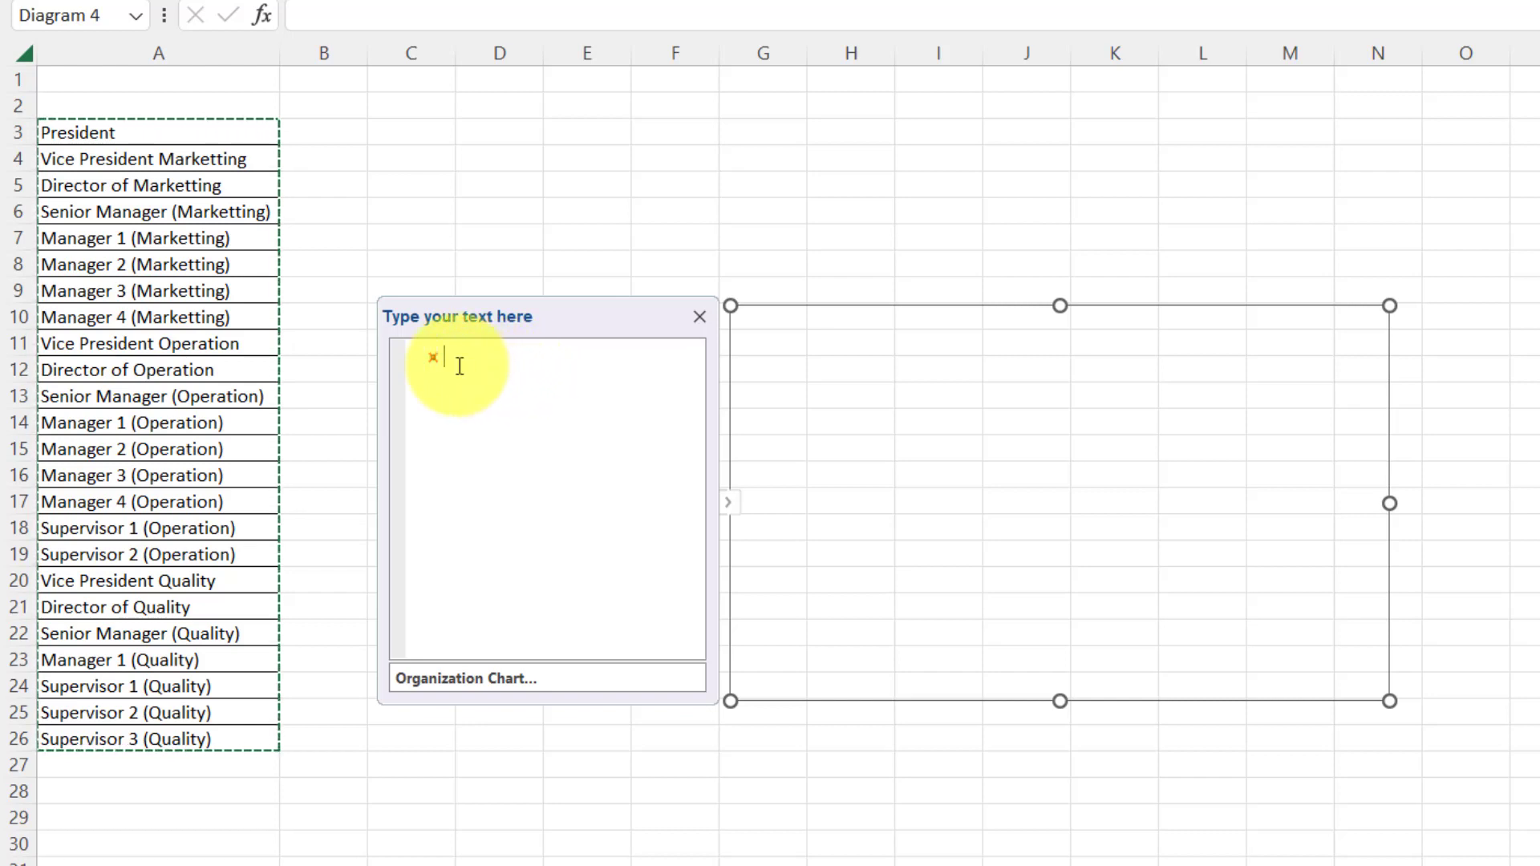
key("ctrl+v")
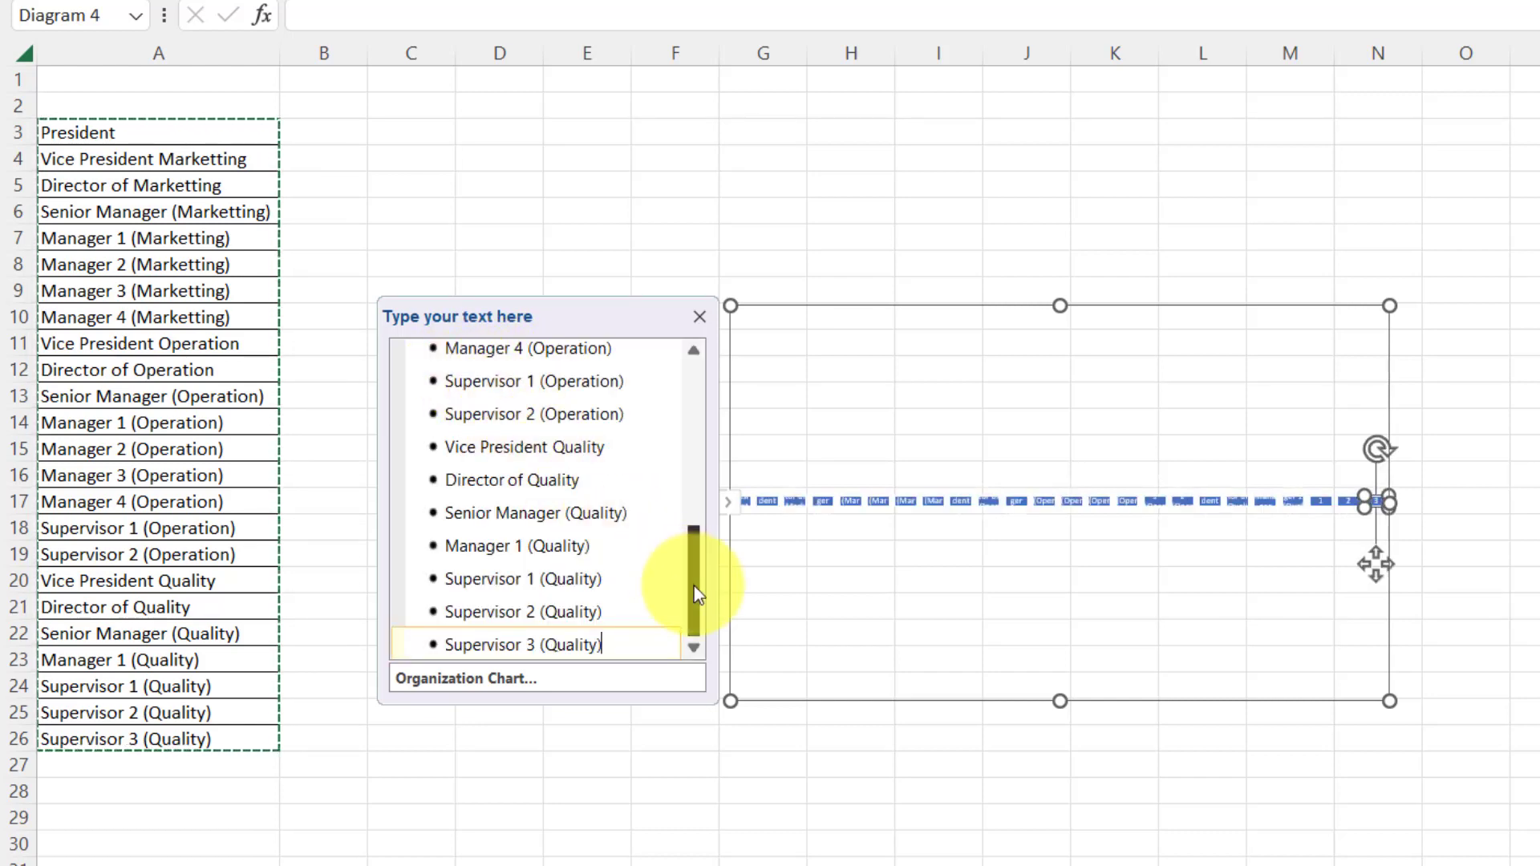
Nest Vice President Marketting under President, Director of Marketting under the vice president, and Senior Manager (Marketting) under the director.
left_click_drag(694, 584, 702, 376)
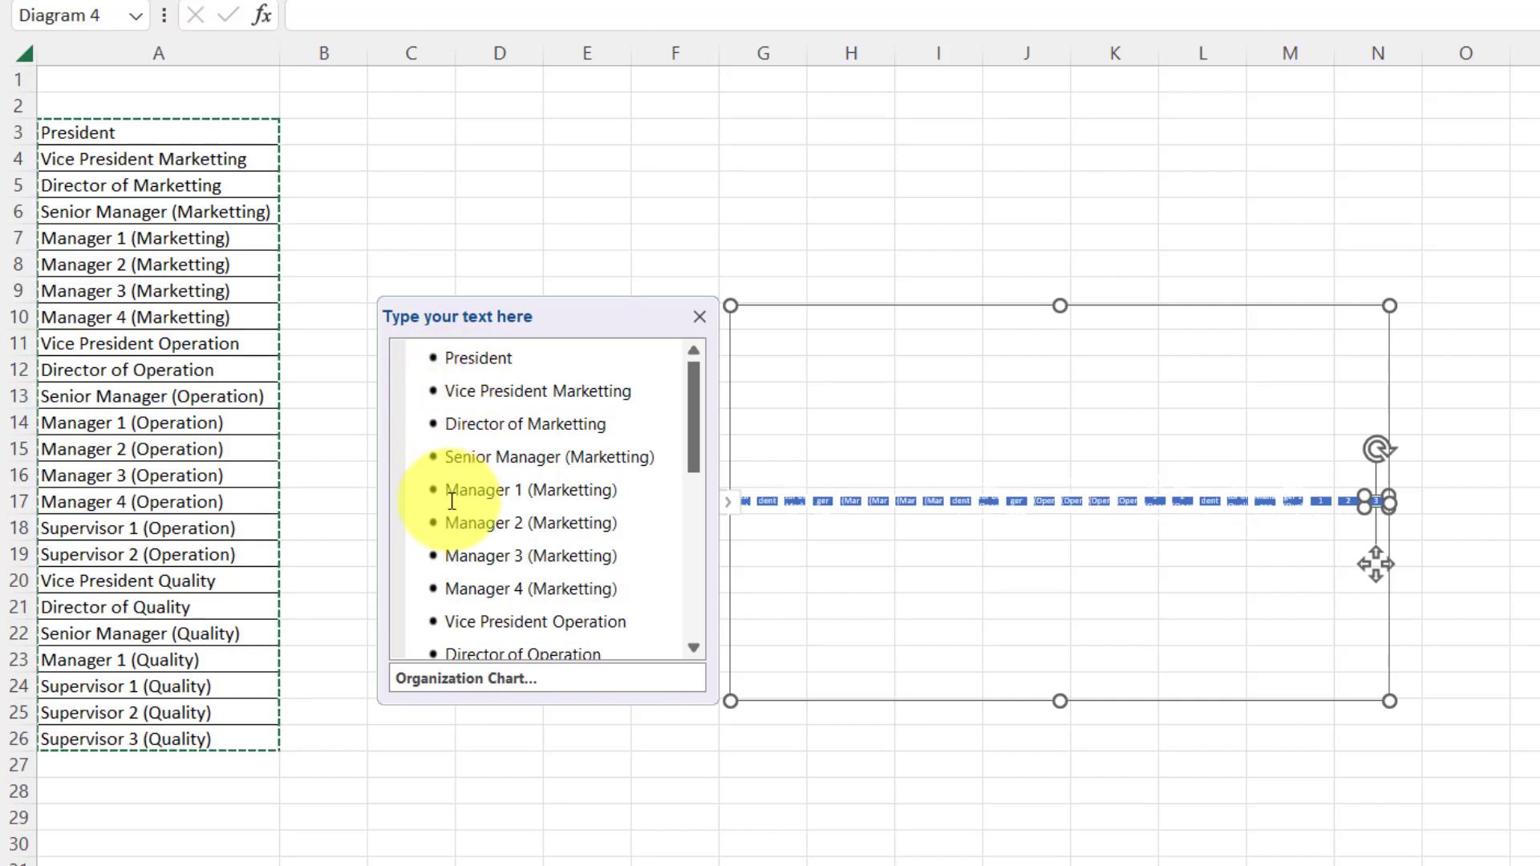
left_click(447, 357)
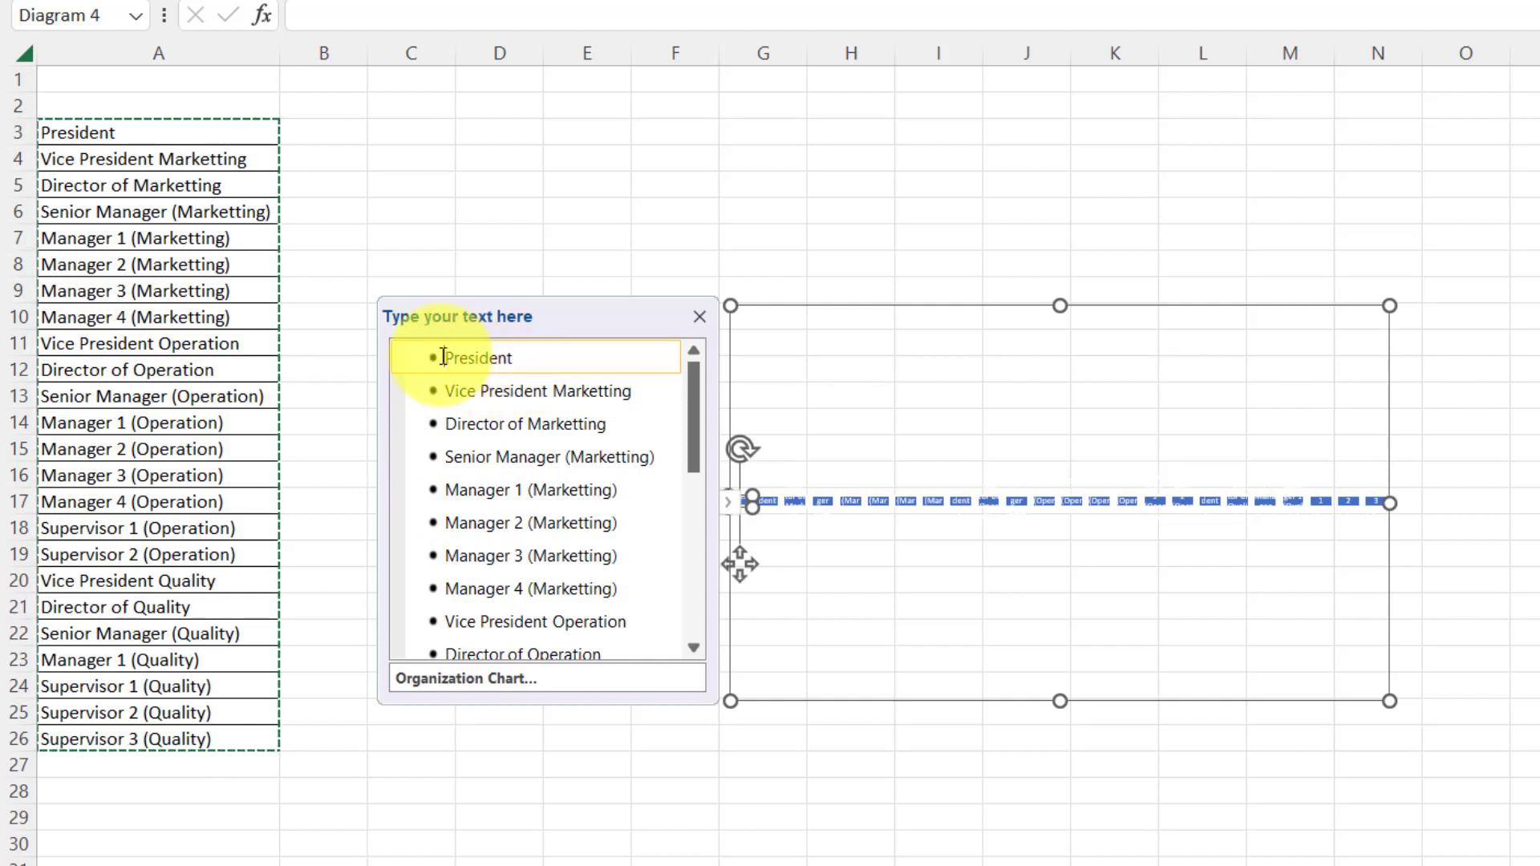
left_click(443, 390)
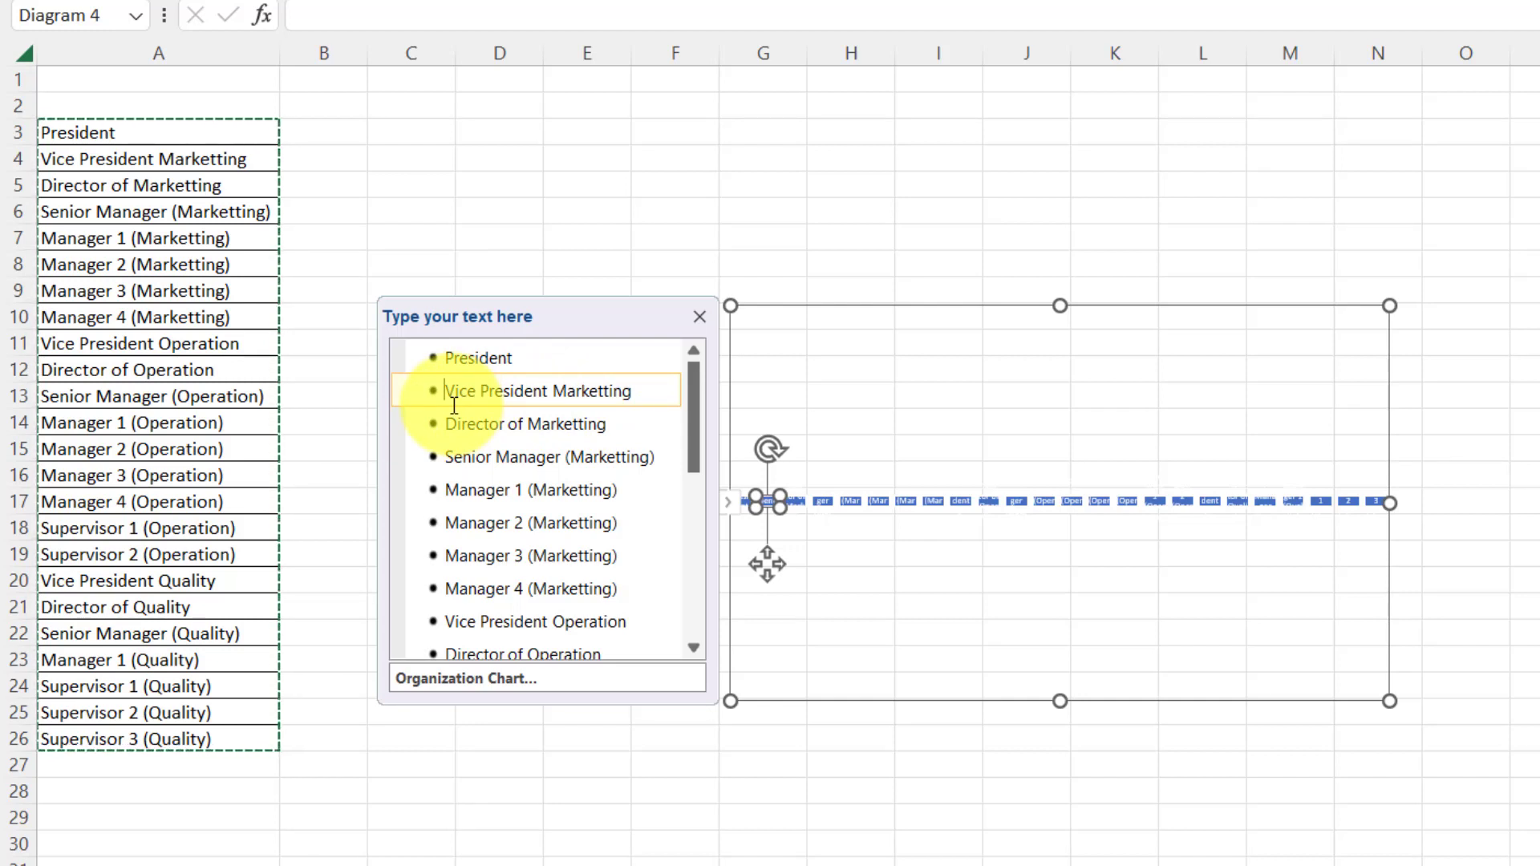
key("Tab")
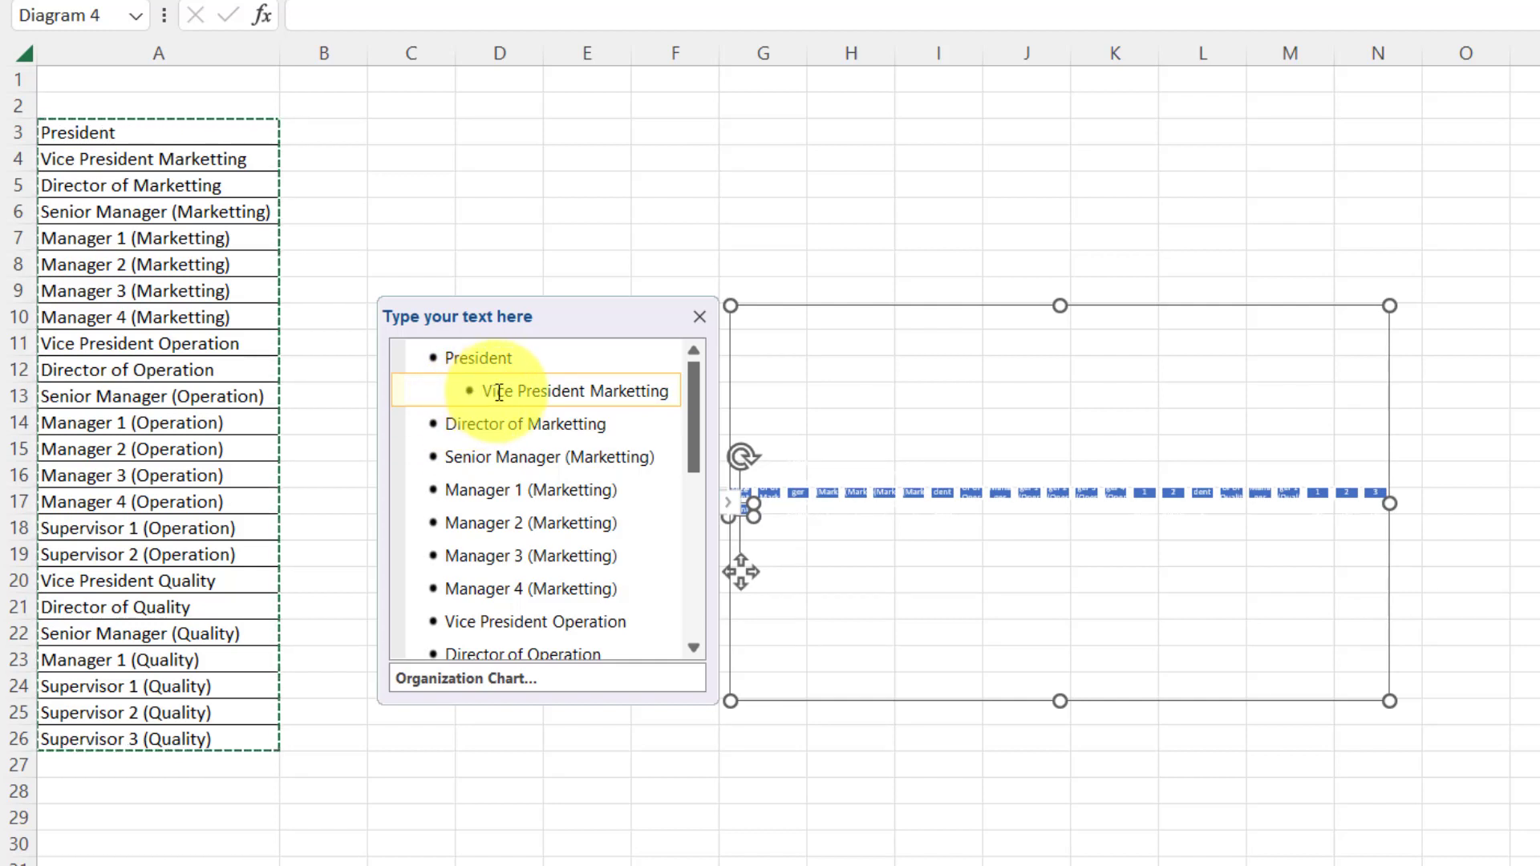
left_click(450, 426)
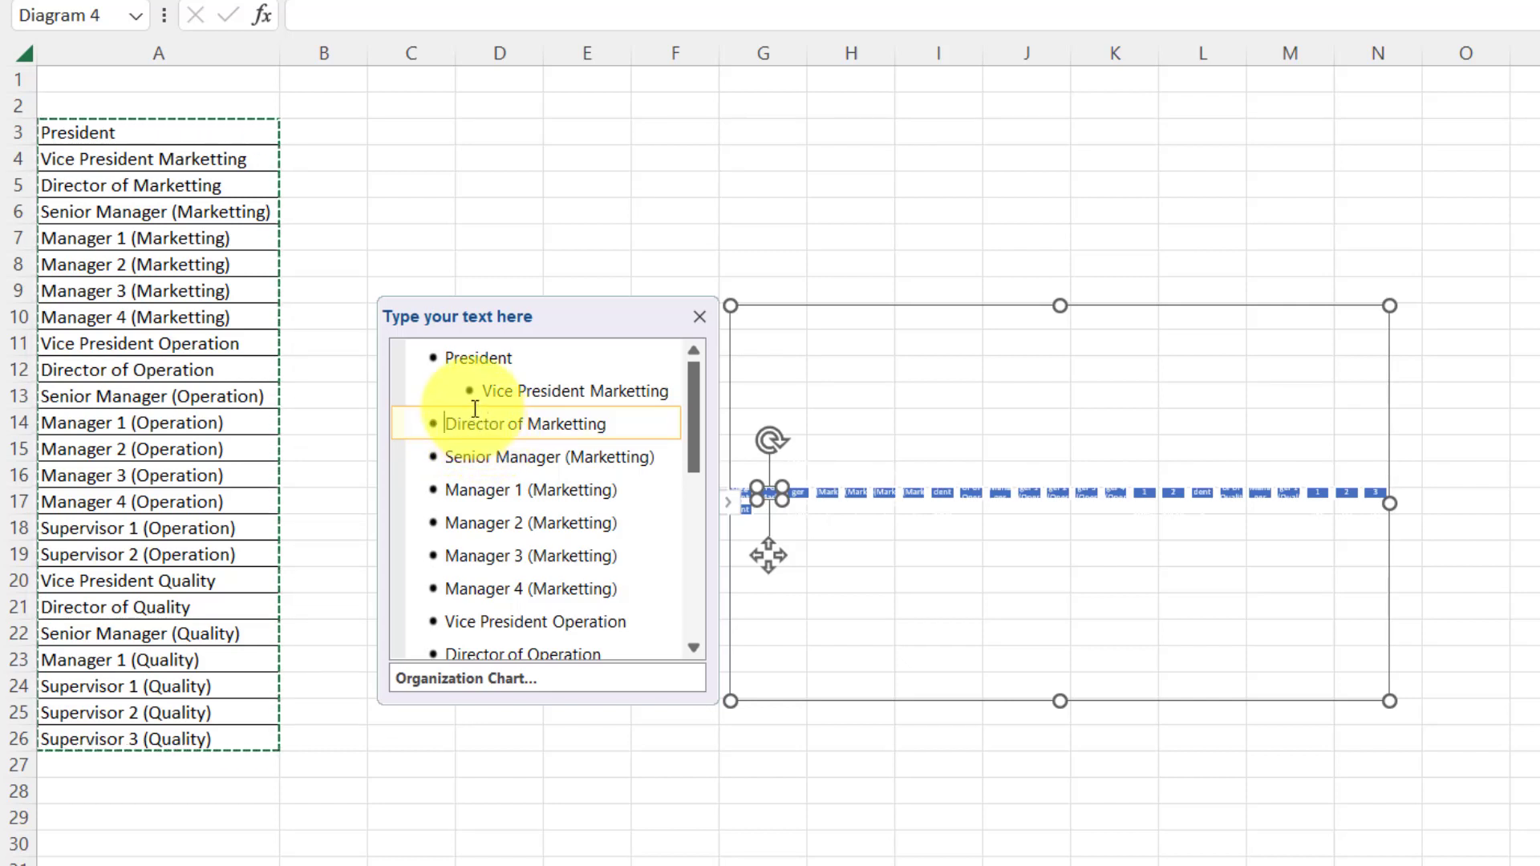
key("Tab")
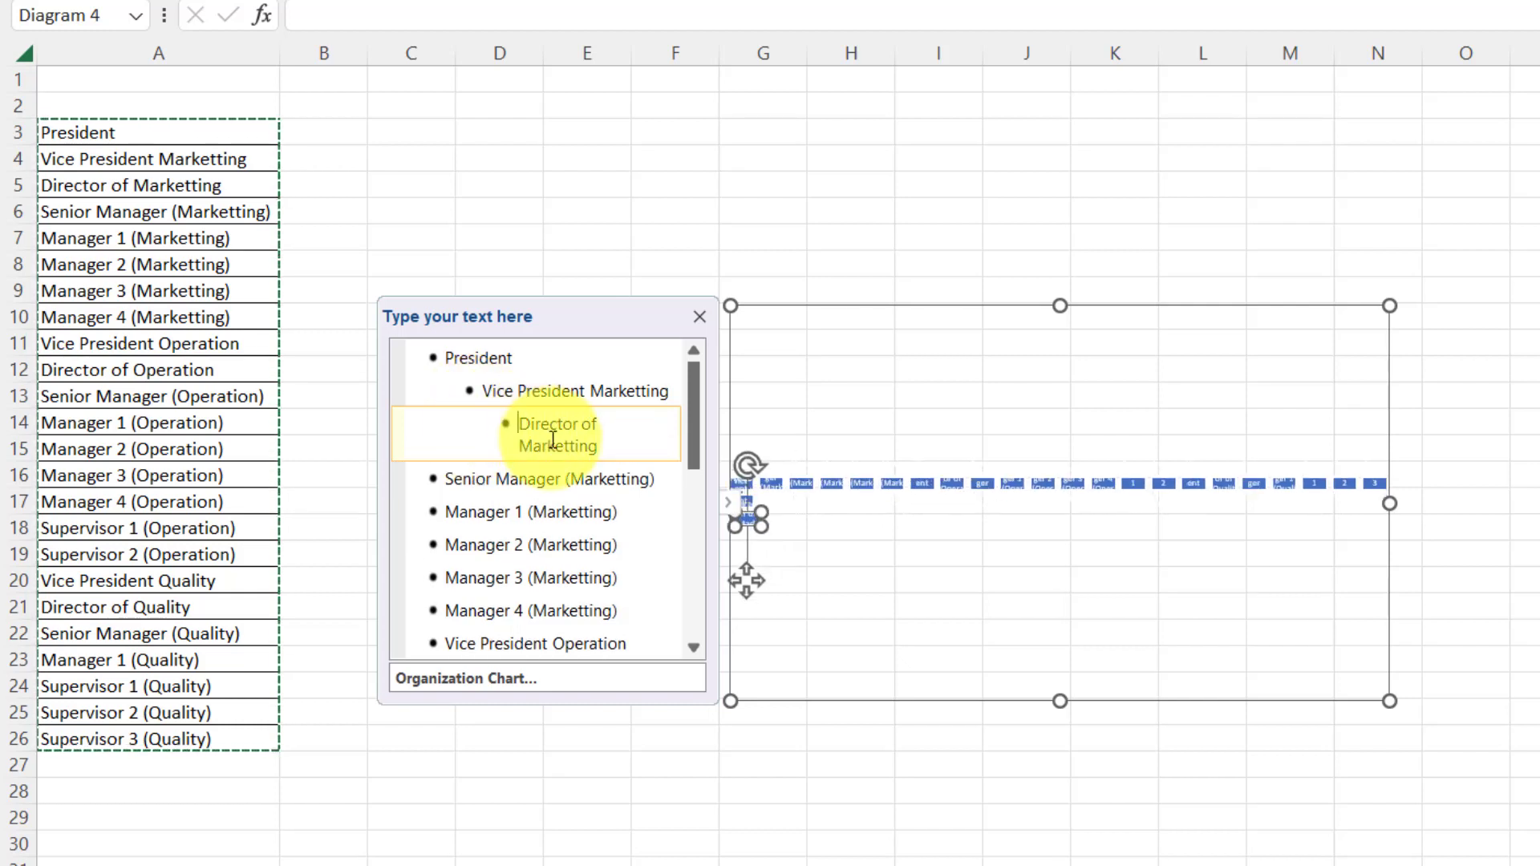
left_click(451, 479)
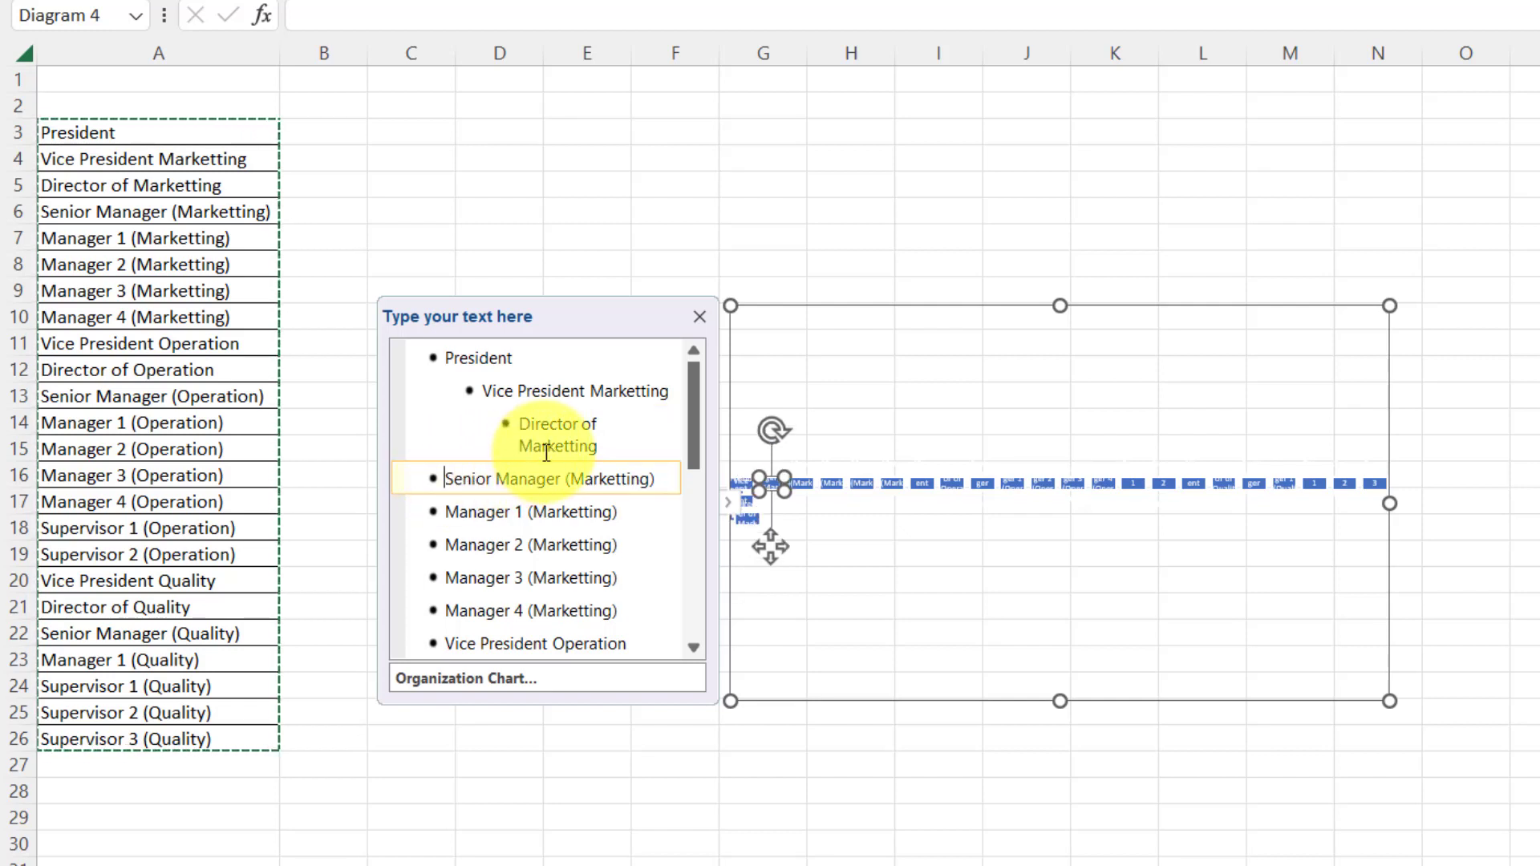
key("Tab")
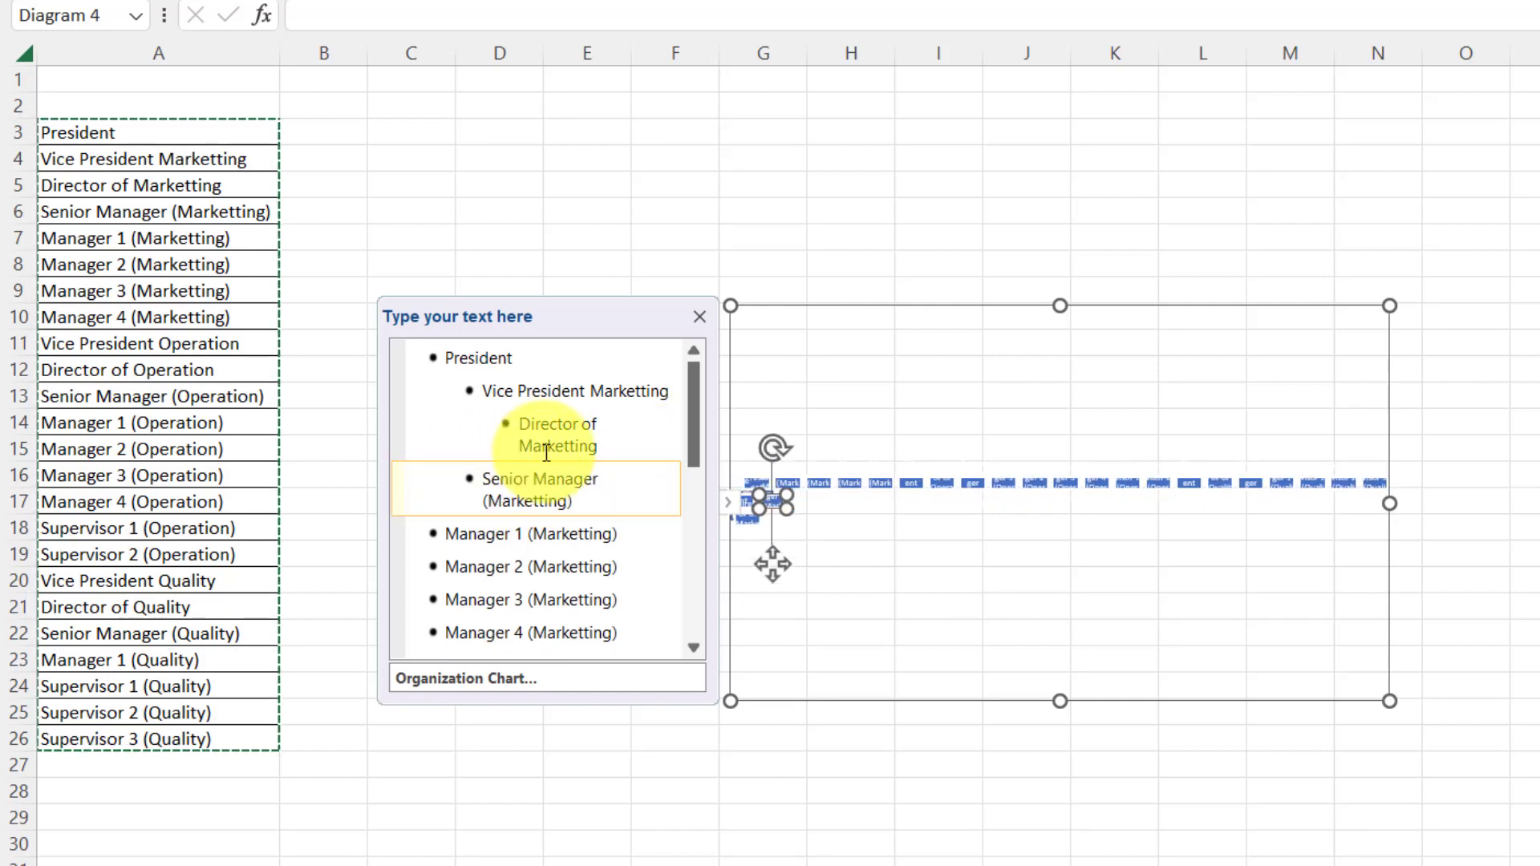
key("Tab")
Indent Manager 1 (Marketting) and Manager 2 (Marketting) four levels, so both report to Senior Manager (Marketting).
left_click(445, 531)
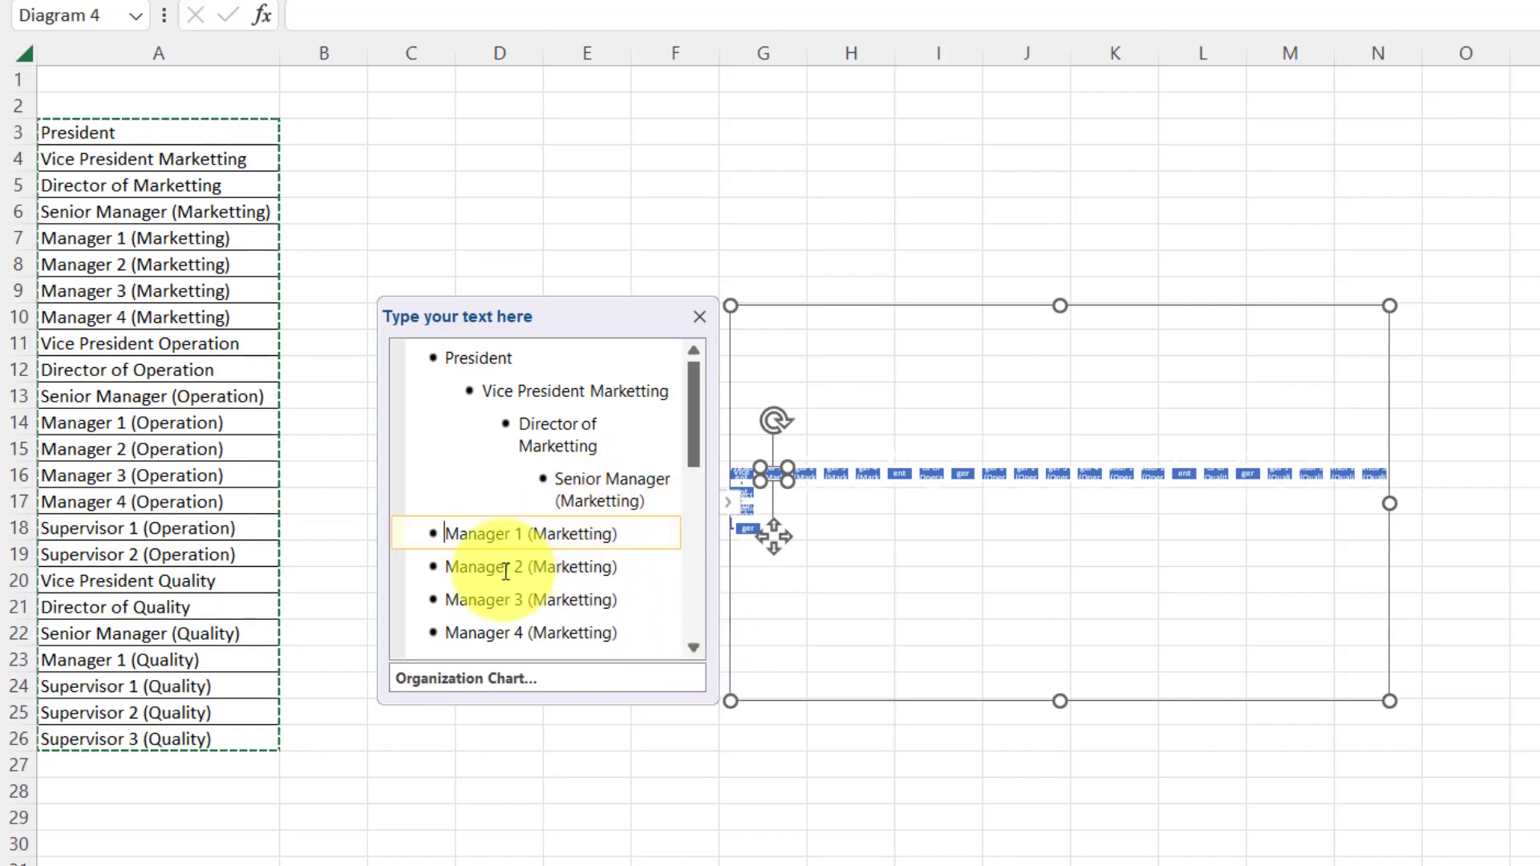
key("Tab")
key("Tab")
key("Tab")
key("Tab")
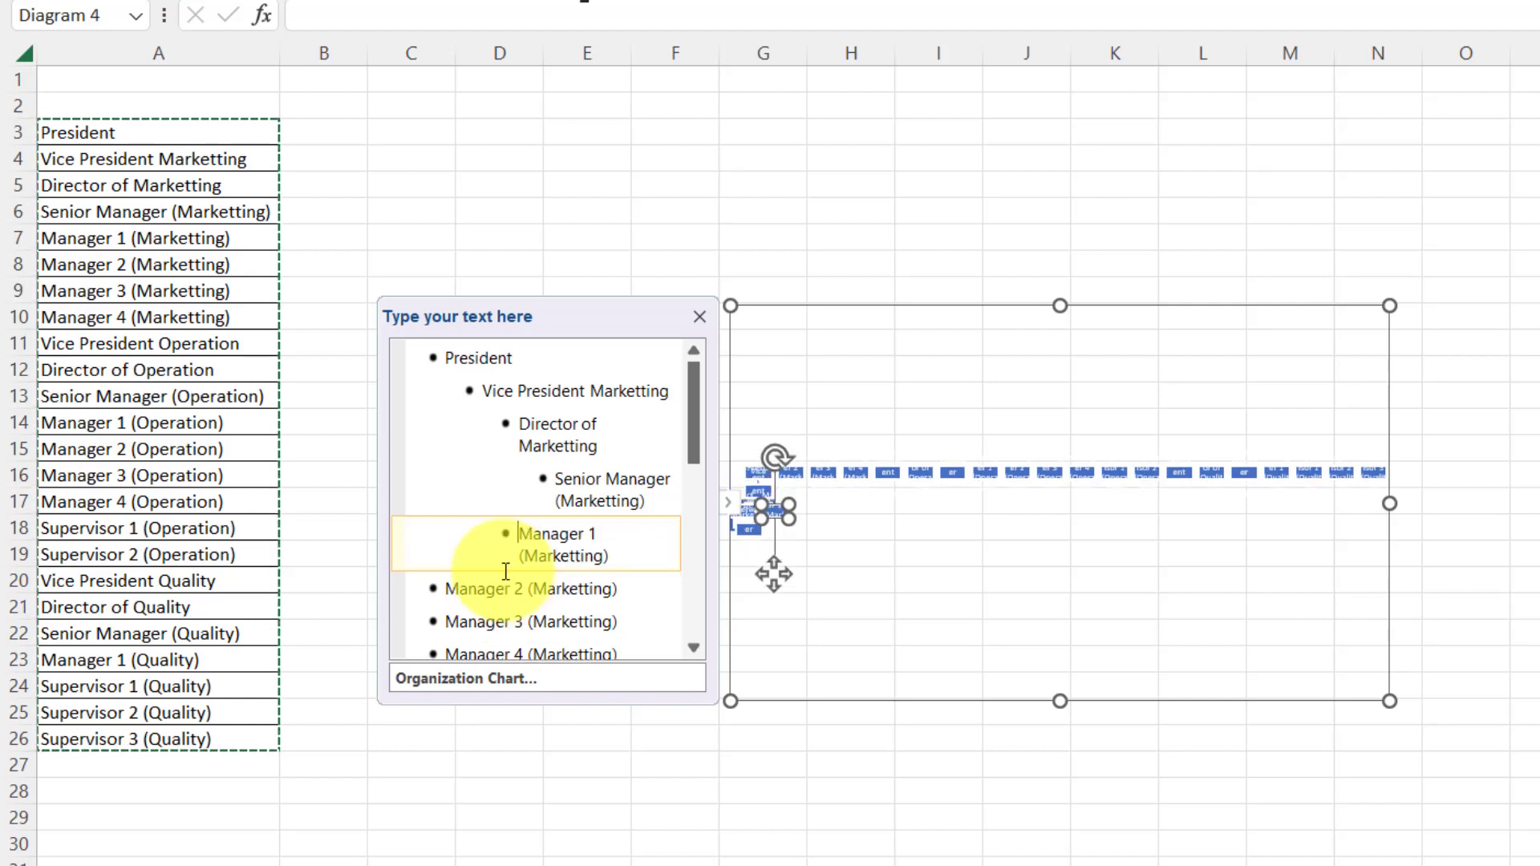
left_click(448, 559)
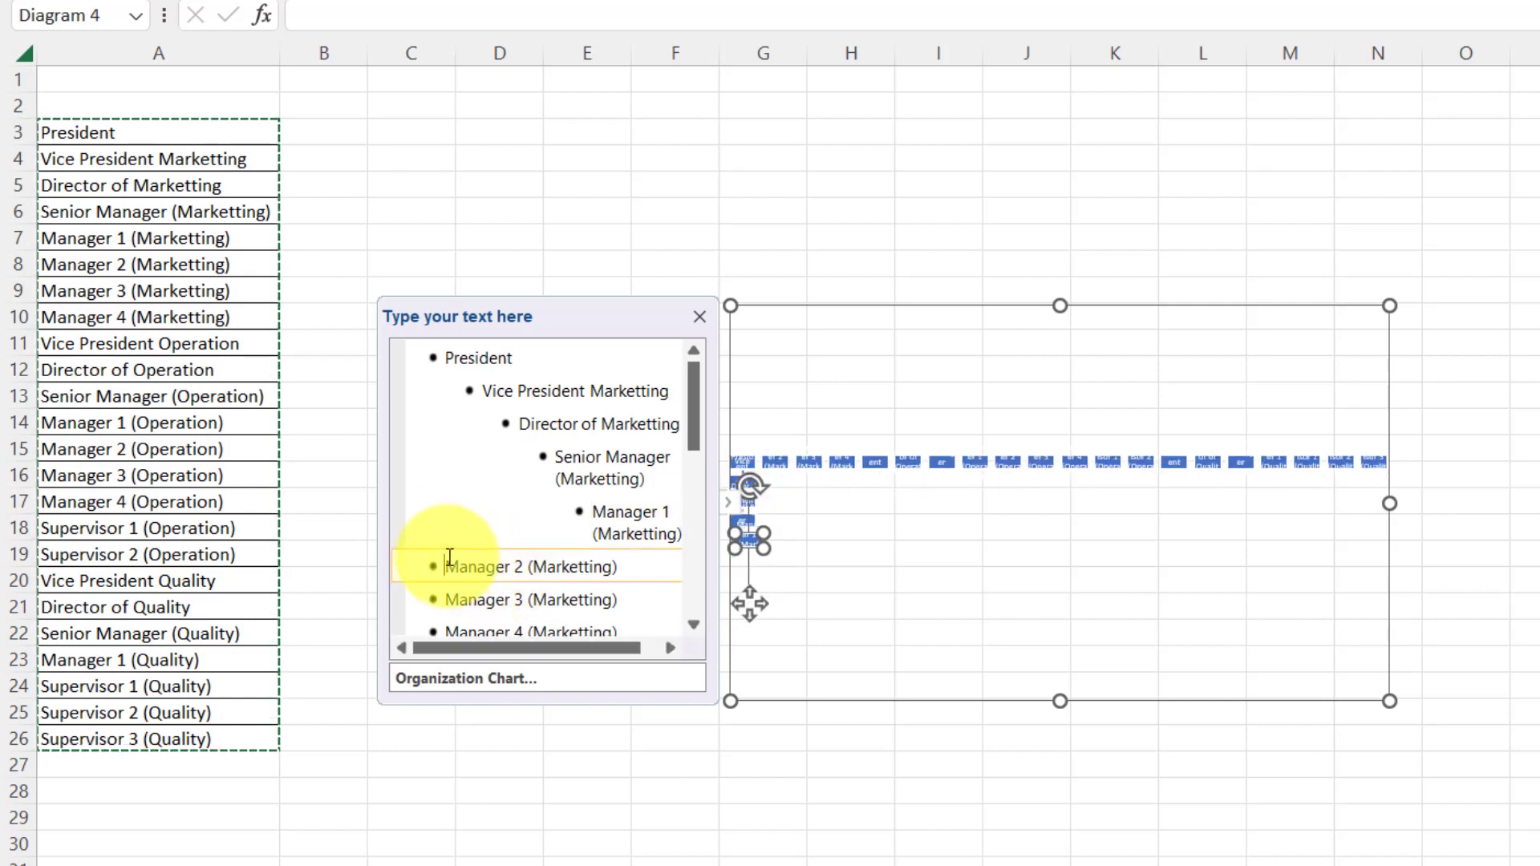
key("Tab")
key("Tab")
key("Tab")
key("Tab")
Indent Manager 3 (Marketting) and Manager 4 (Marketting) four levels, placing them under Senior Manager (Marketting).
left_click(442, 620)
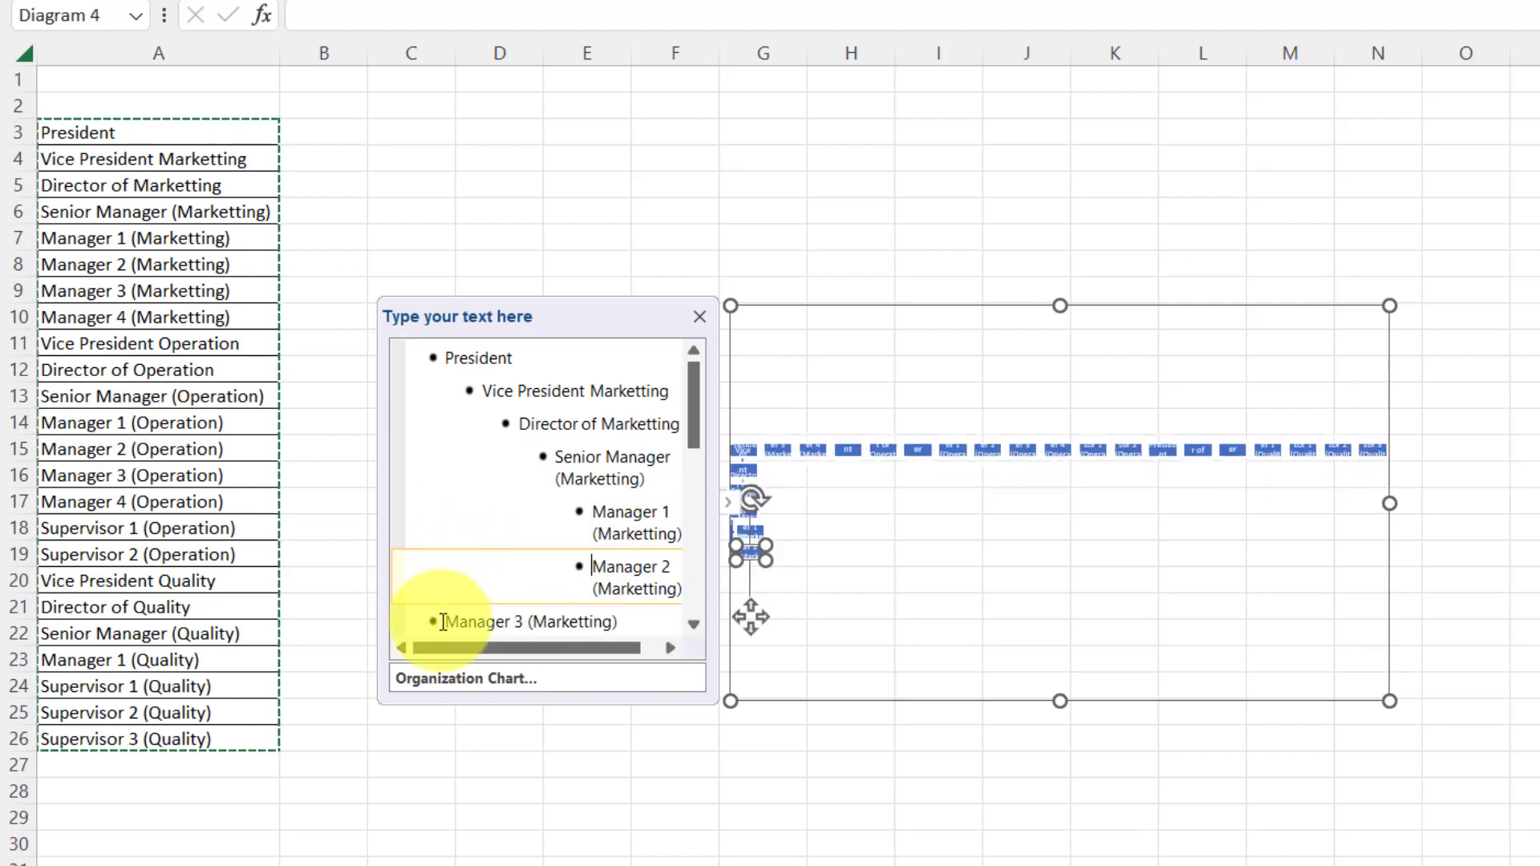
key("Tab")
key("Tab")
key("Tab")
key("Tab")
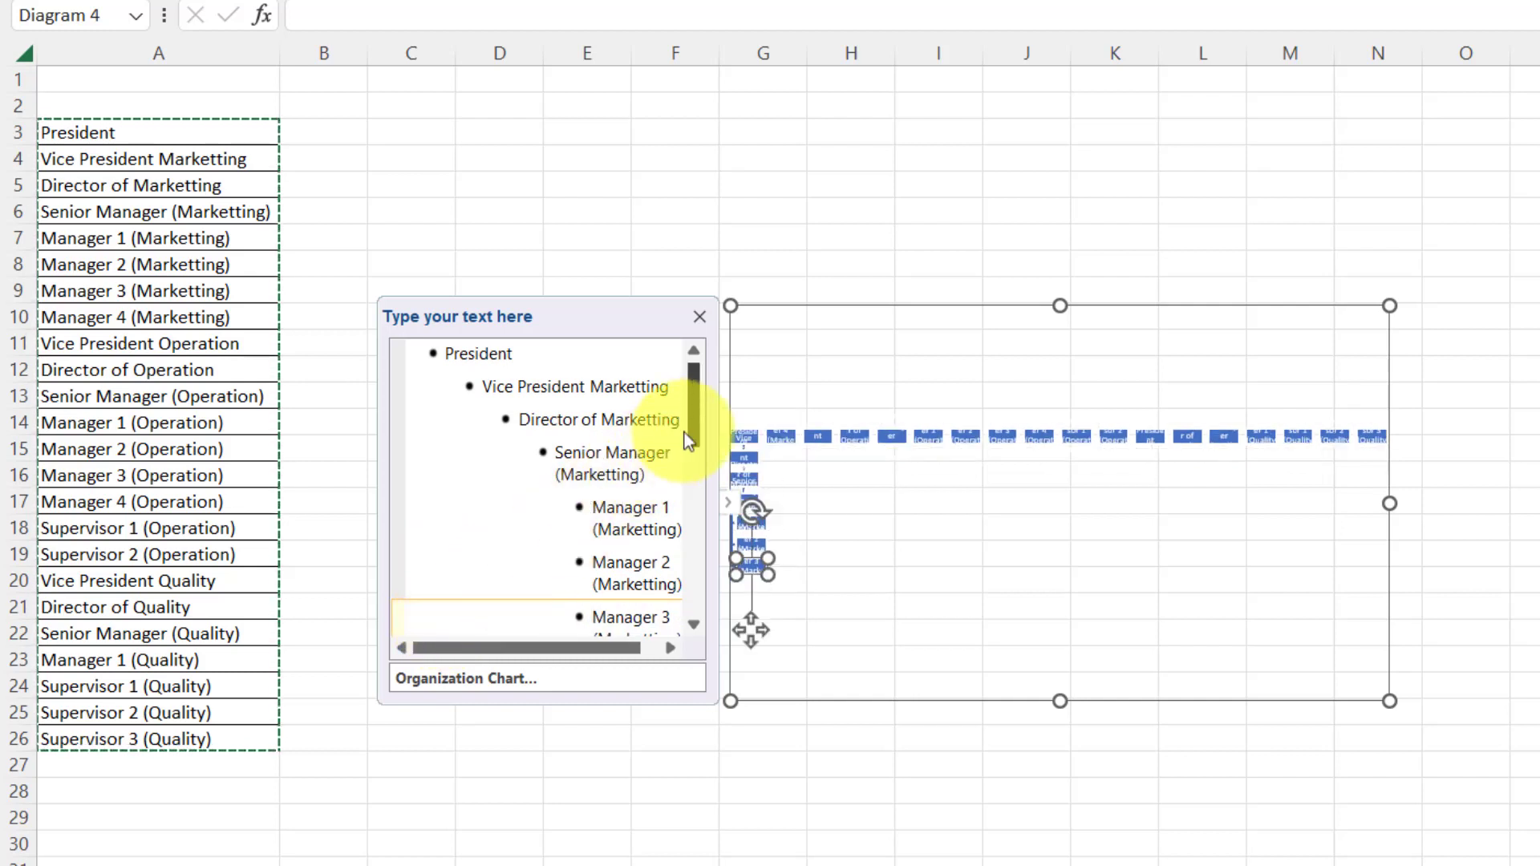
left_click(696, 458)
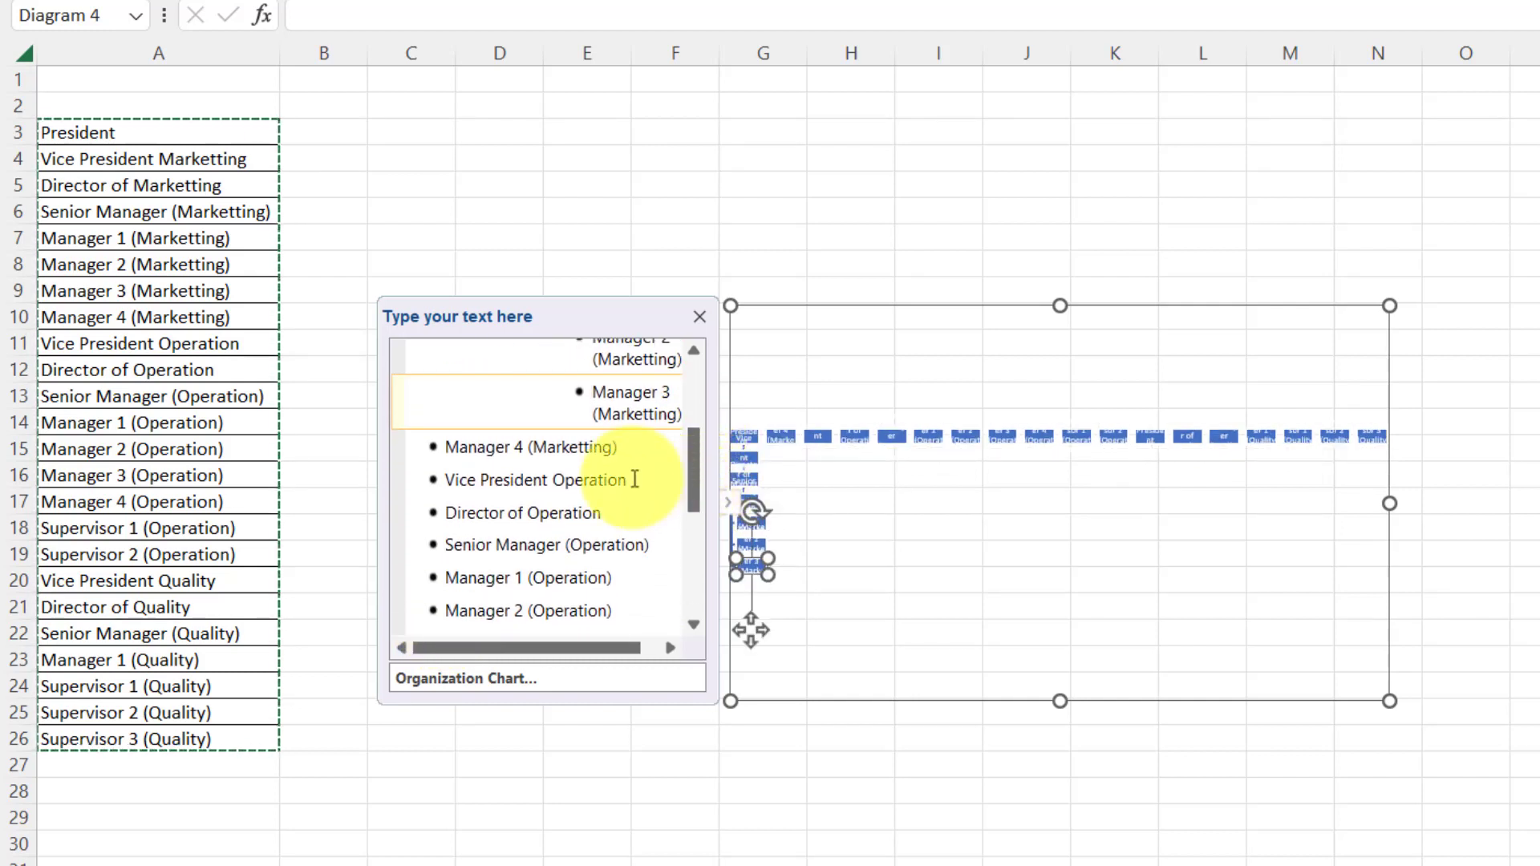
left_click(450, 447)
key("Tab")
key("Tab")
key("Tab")
key("Tab")
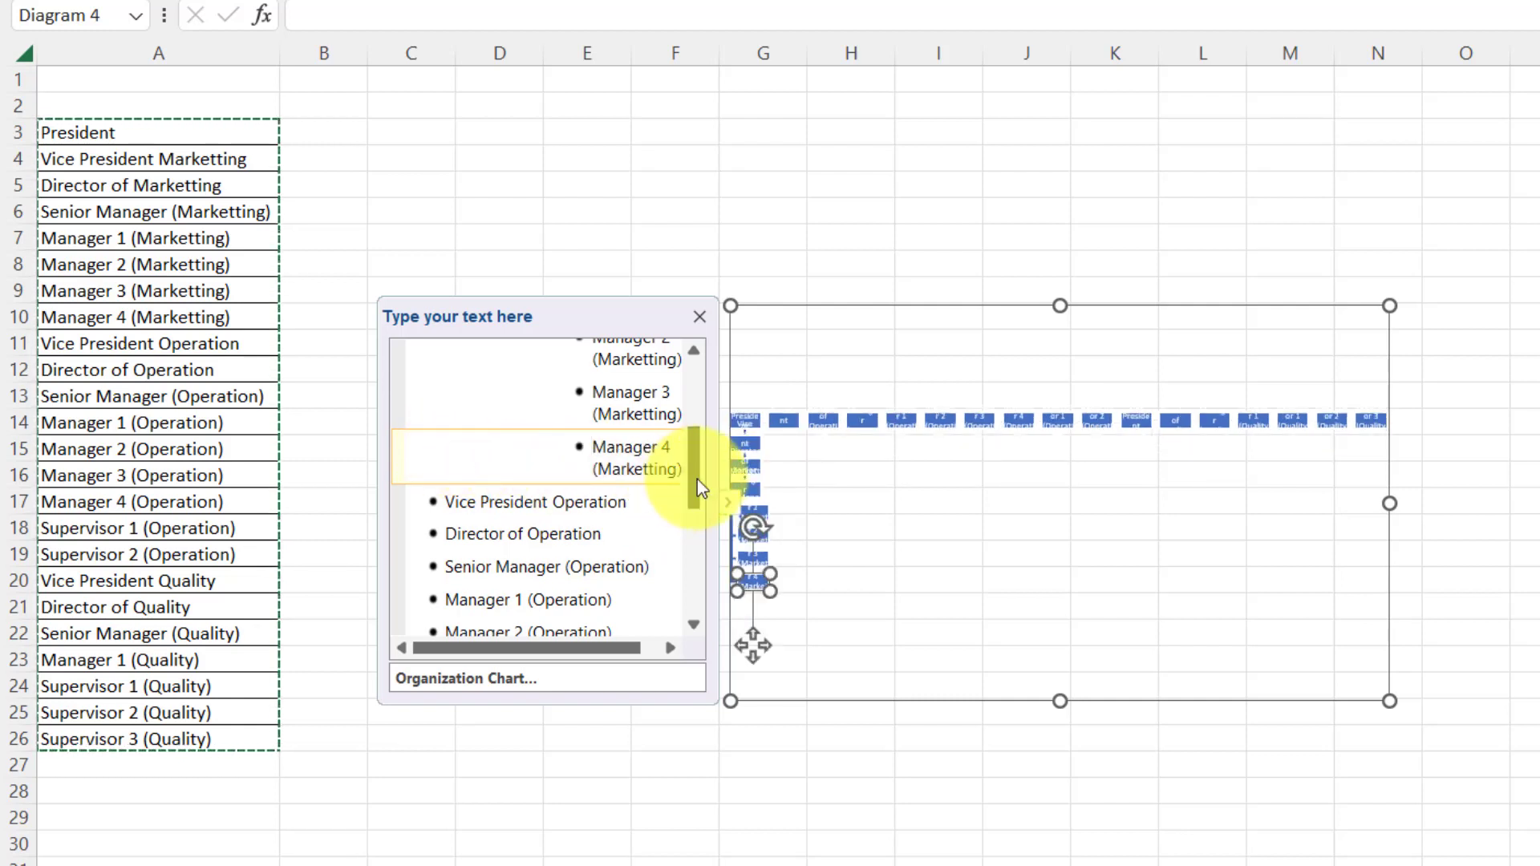
Nest Vice President Operation under President, Director of Operation under the vice president, and Senior Manager (Operation) under the director.
left_click_drag(696, 479, 698, 507)
left_click(447, 469)
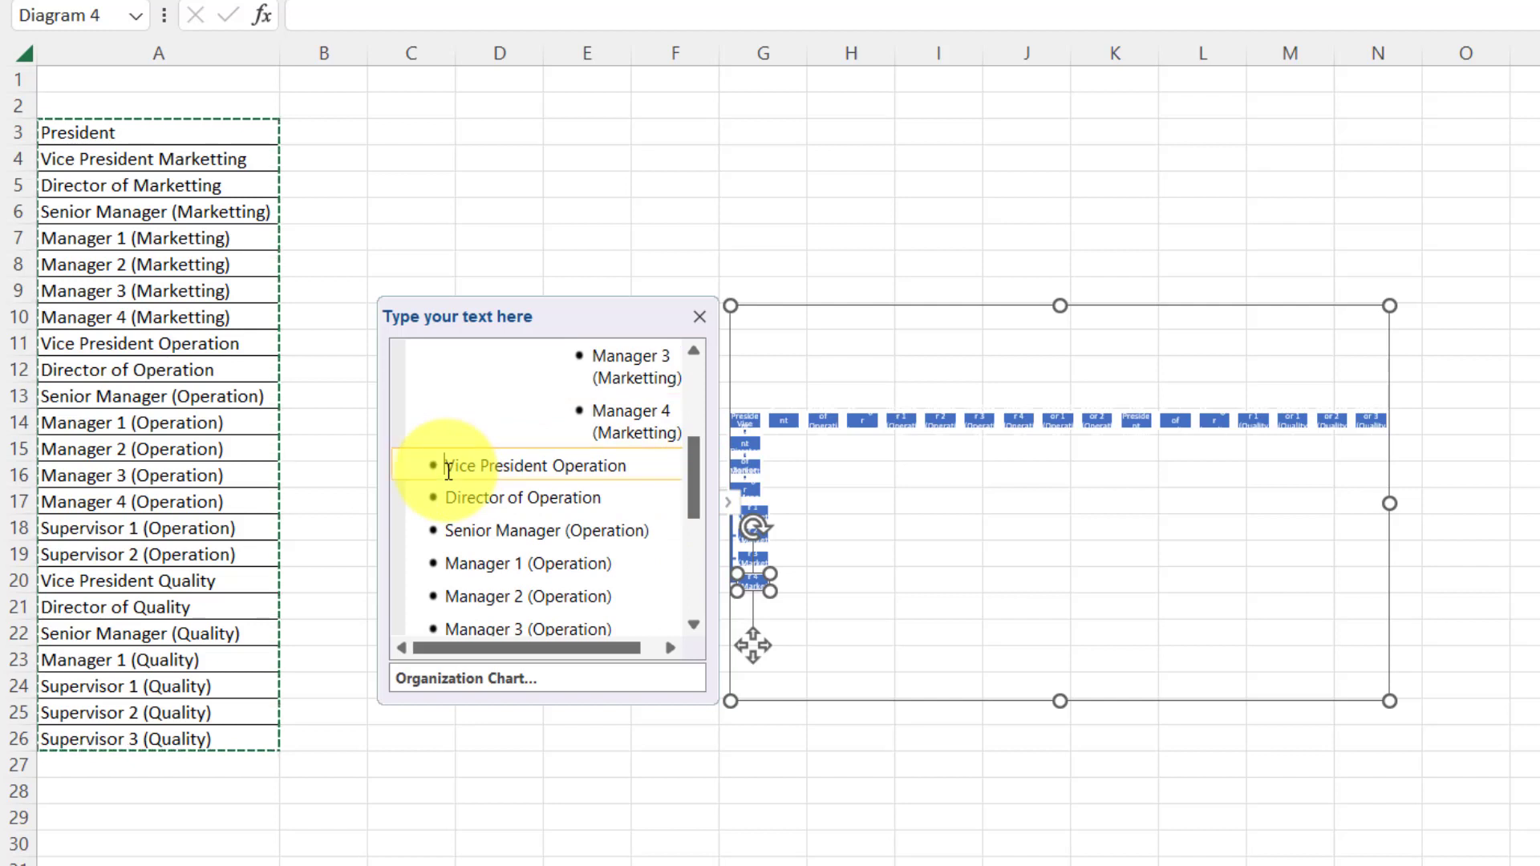
mouse_move(691, 481)
left_mouse_down()
mouse_move(690, 376)
mouse_move(717, 470)
left_mouse_up()
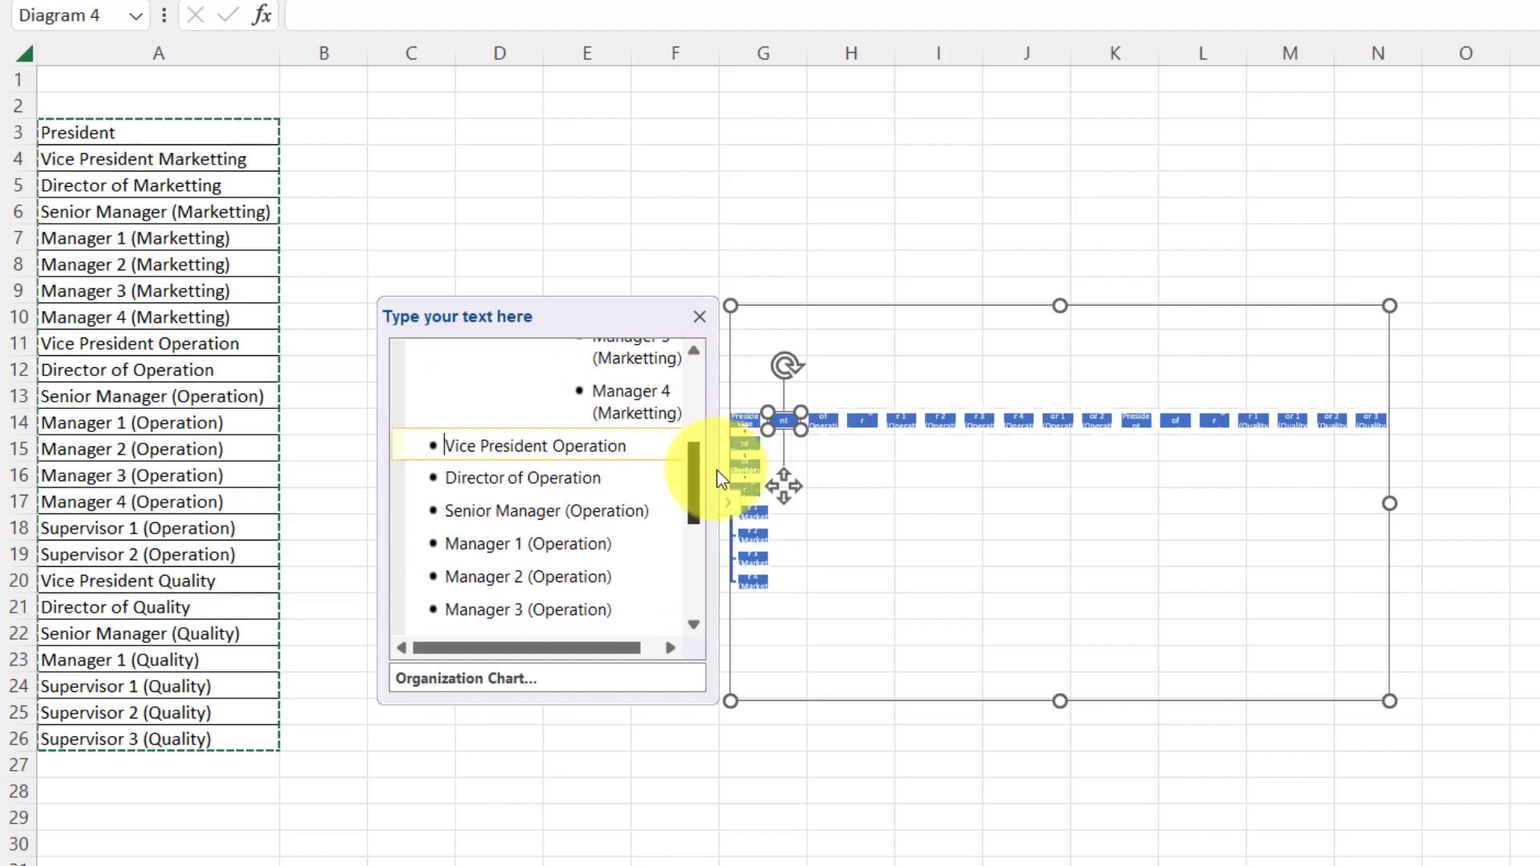
key("Tab")
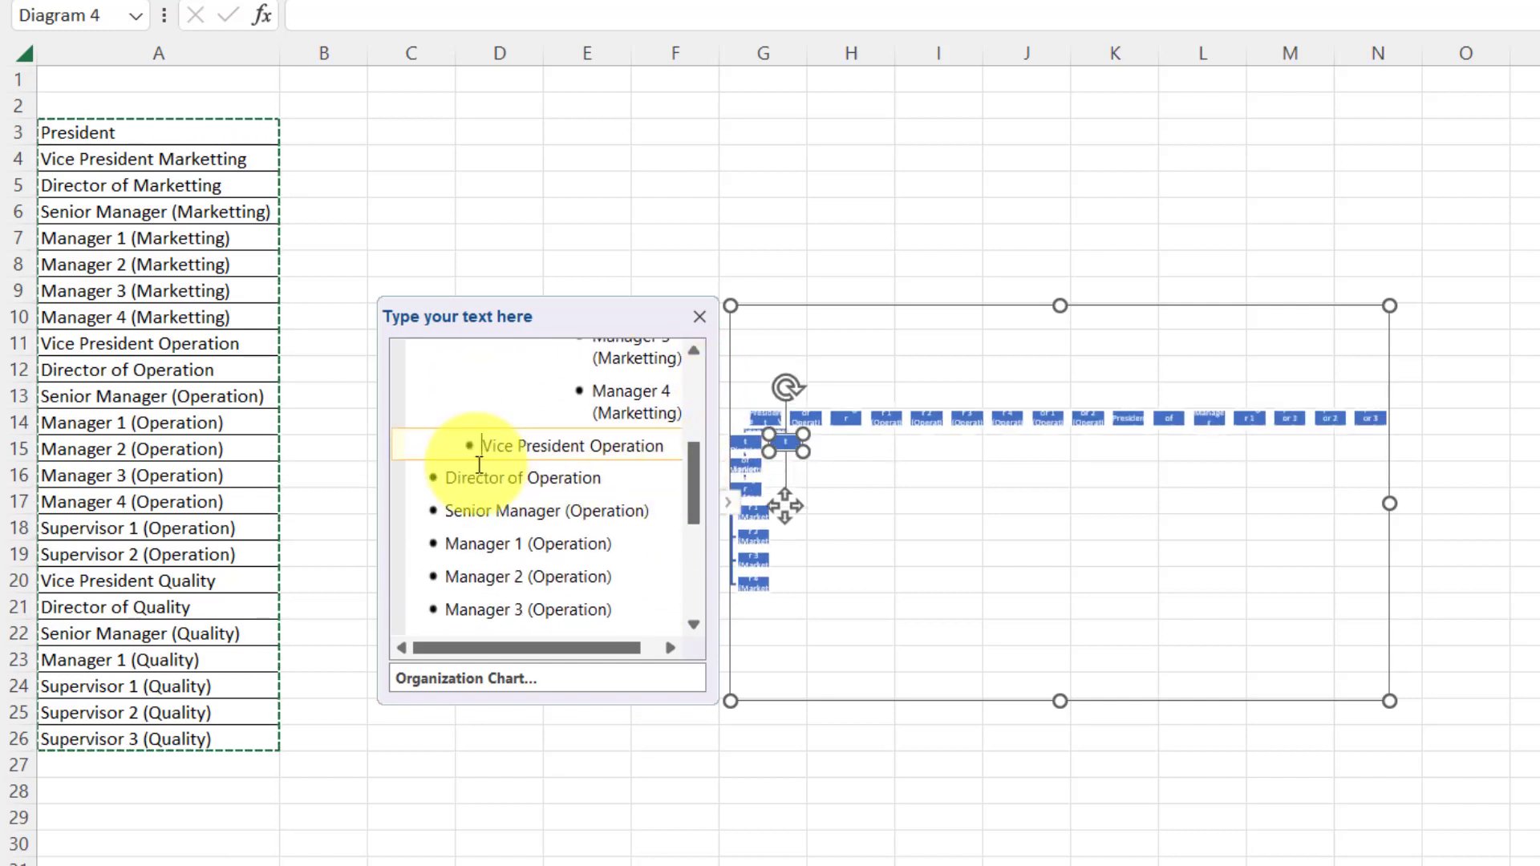
left_click_drag(694, 475, 713, 511)
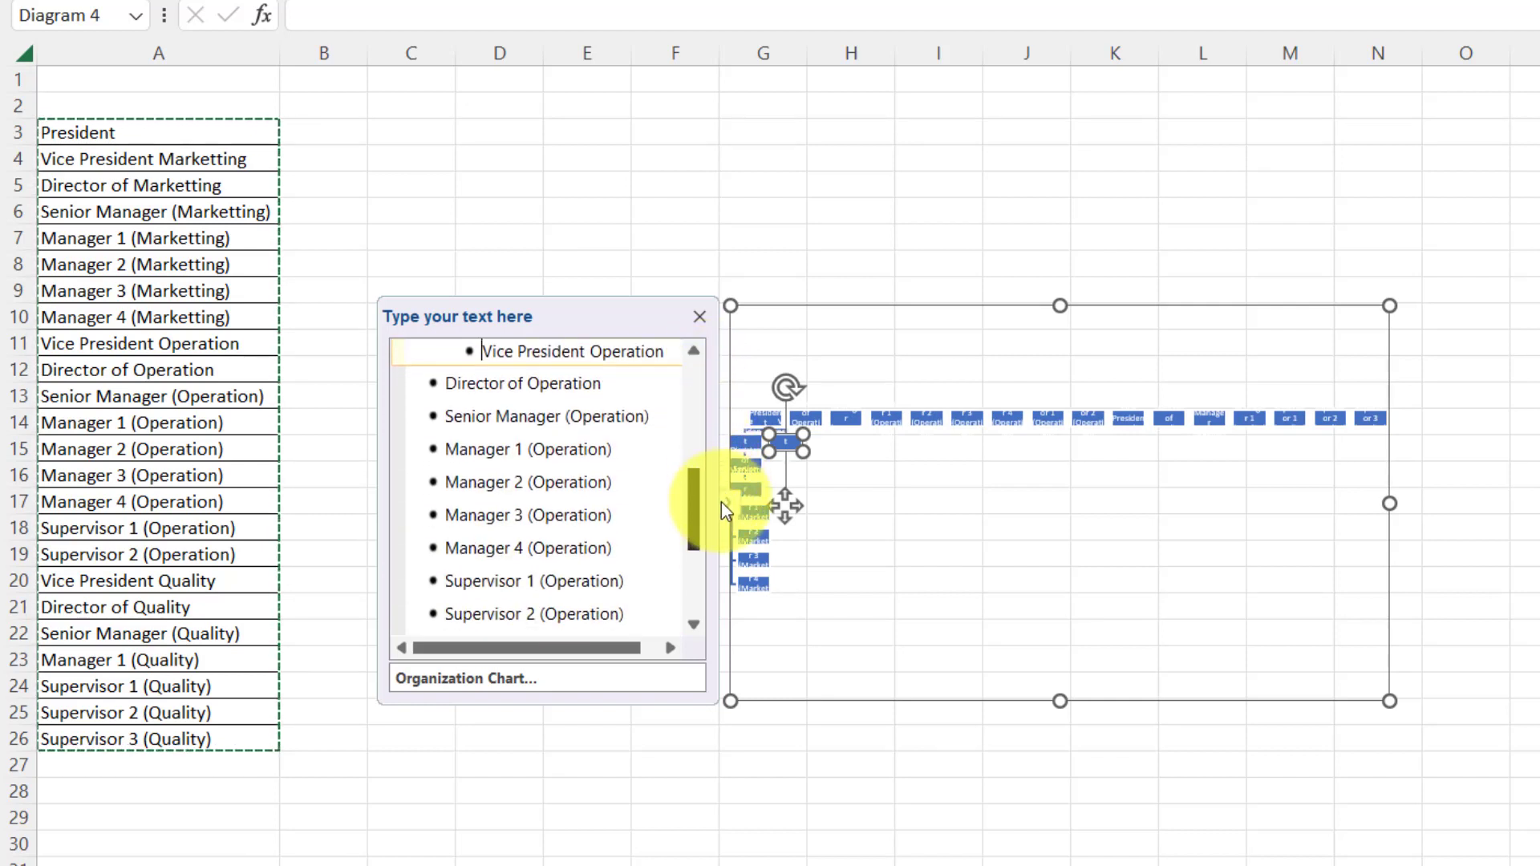
left_click(447, 390)
key("Tab")
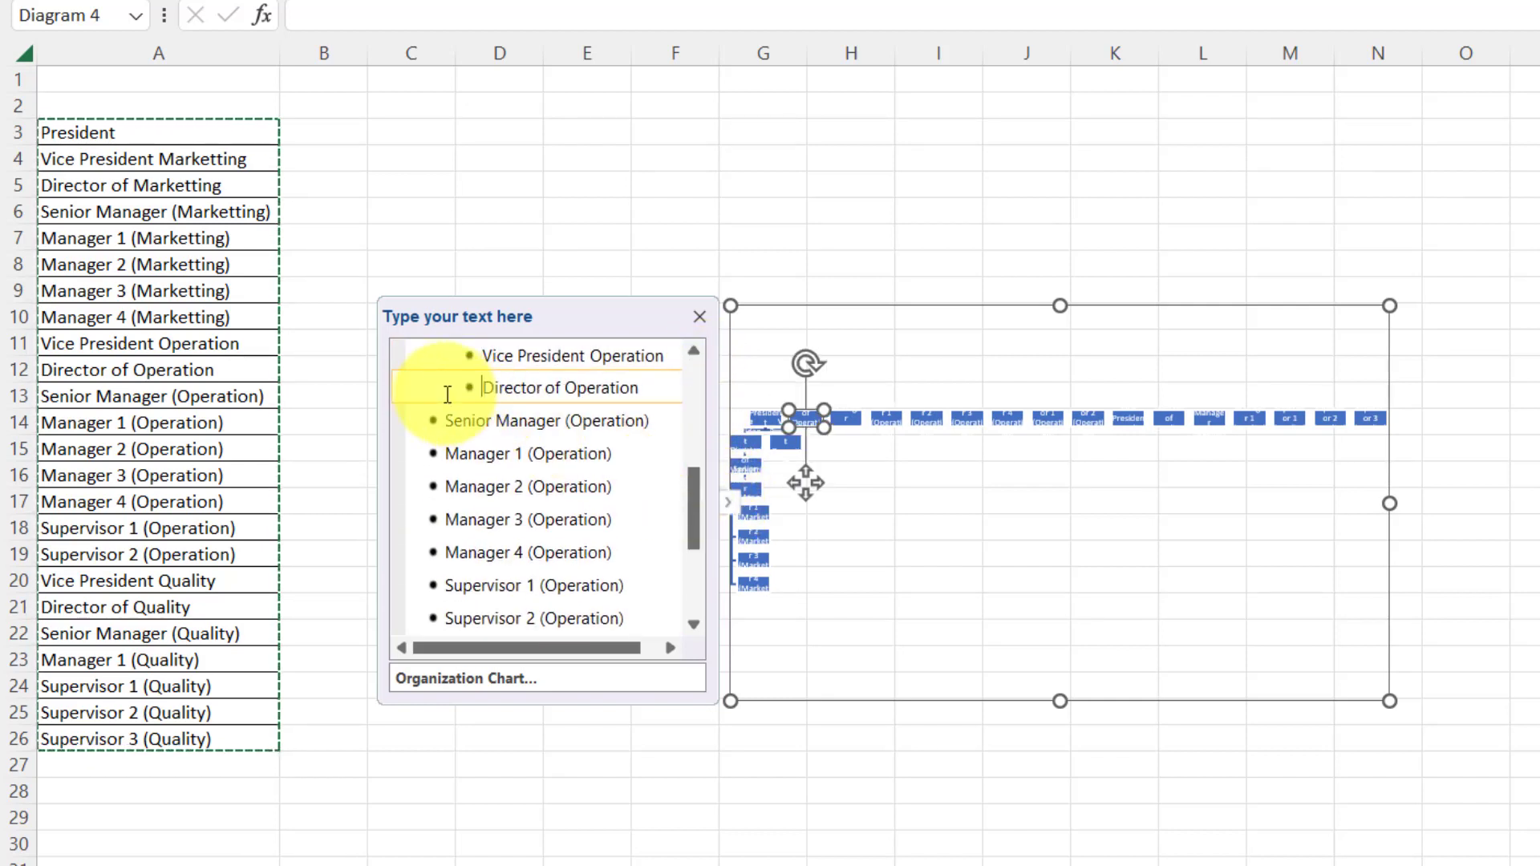
left_click(441, 420)
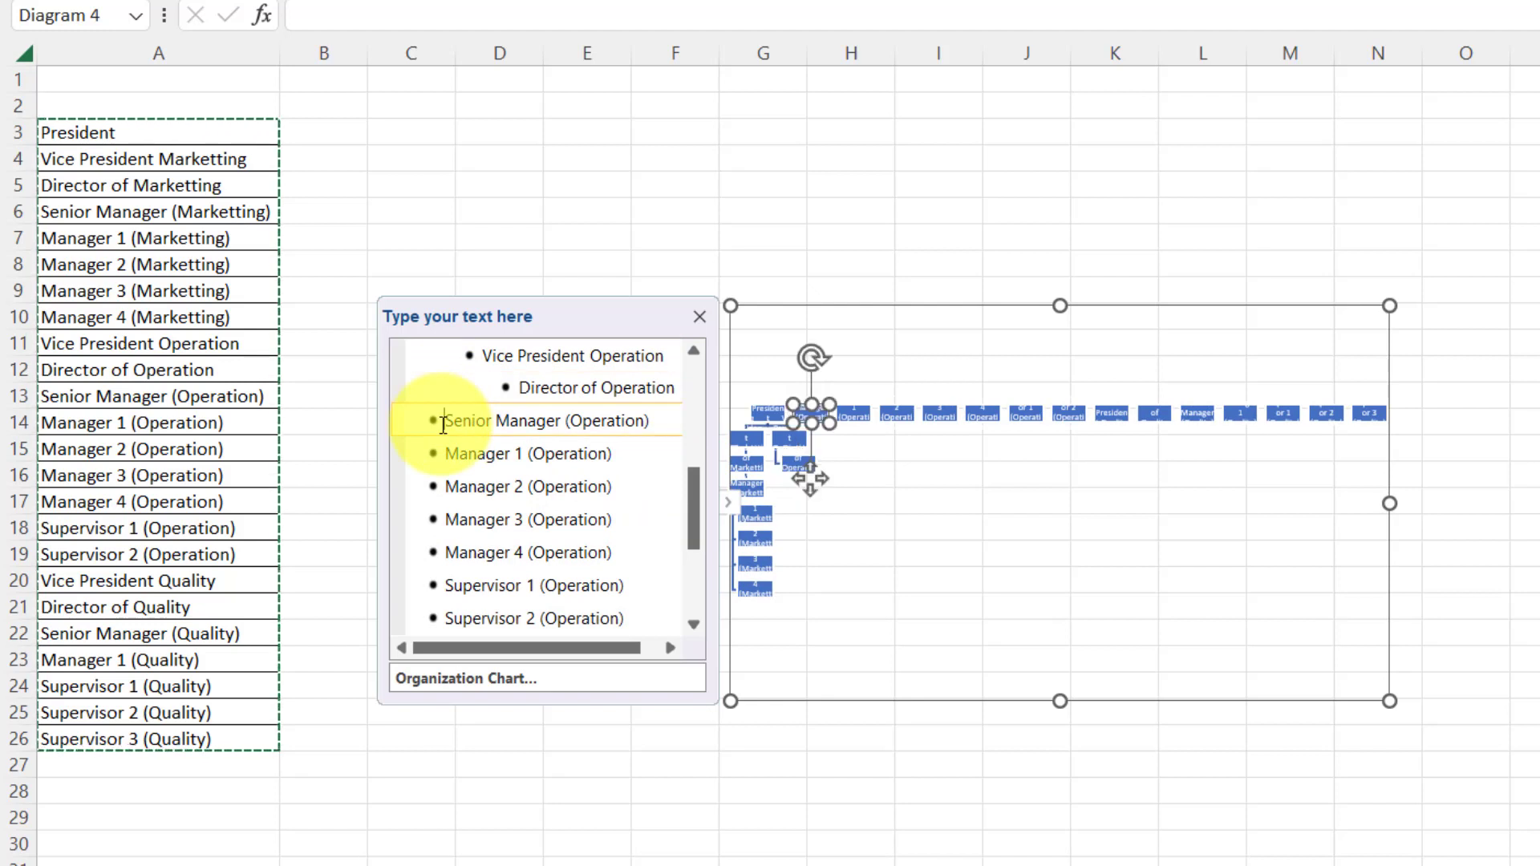
key("Tab")
Indent Manager 1, 2, 3 and 4 (Operation) four levels, placing them under Senior Manager (Operation).
left_click(446, 475)
key("Tab")
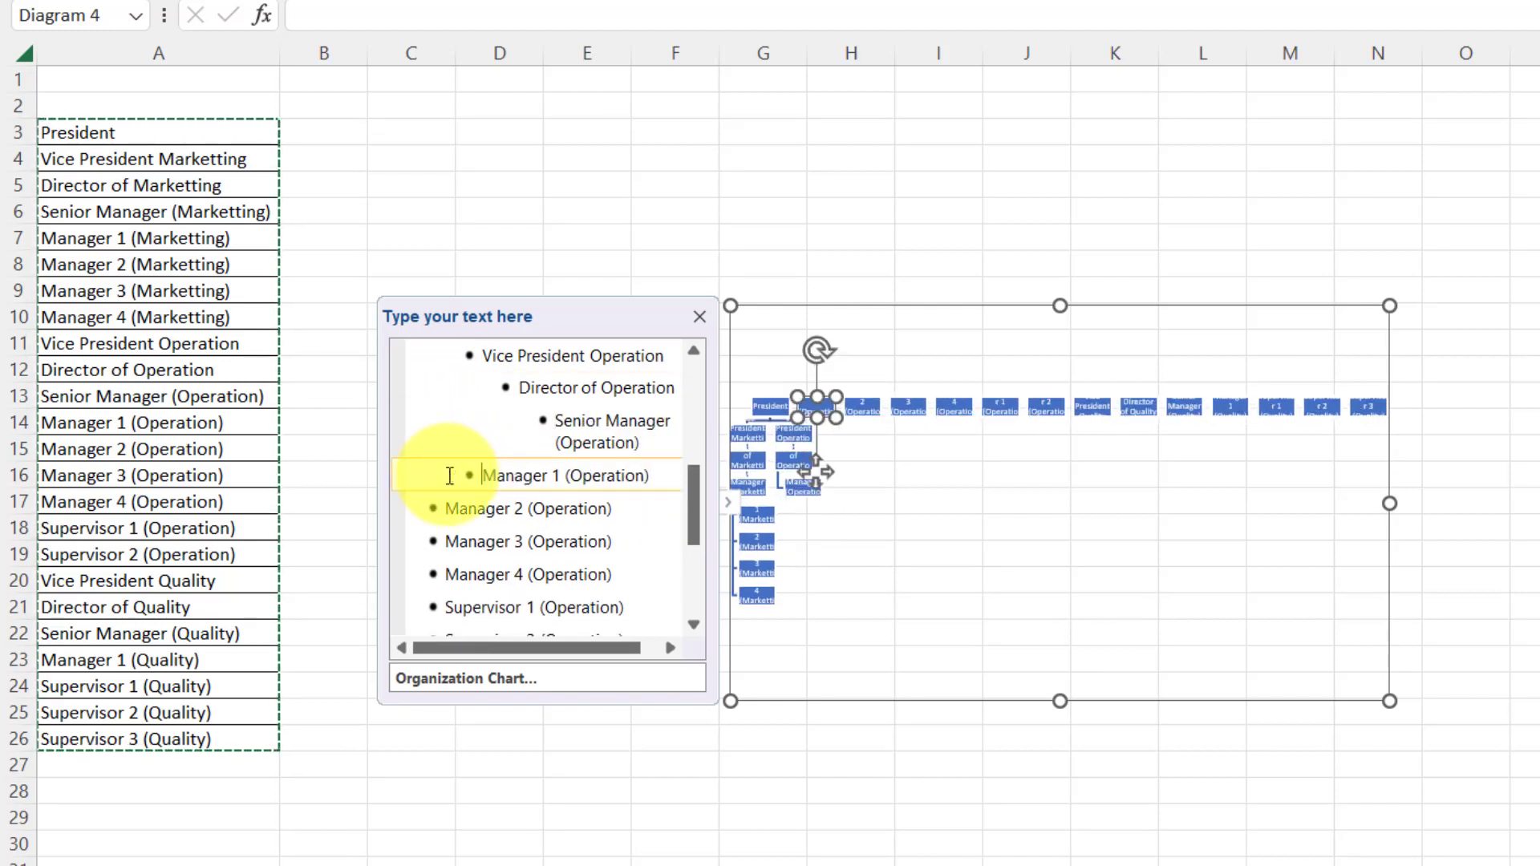
left_click(447, 530)
key("Tab")
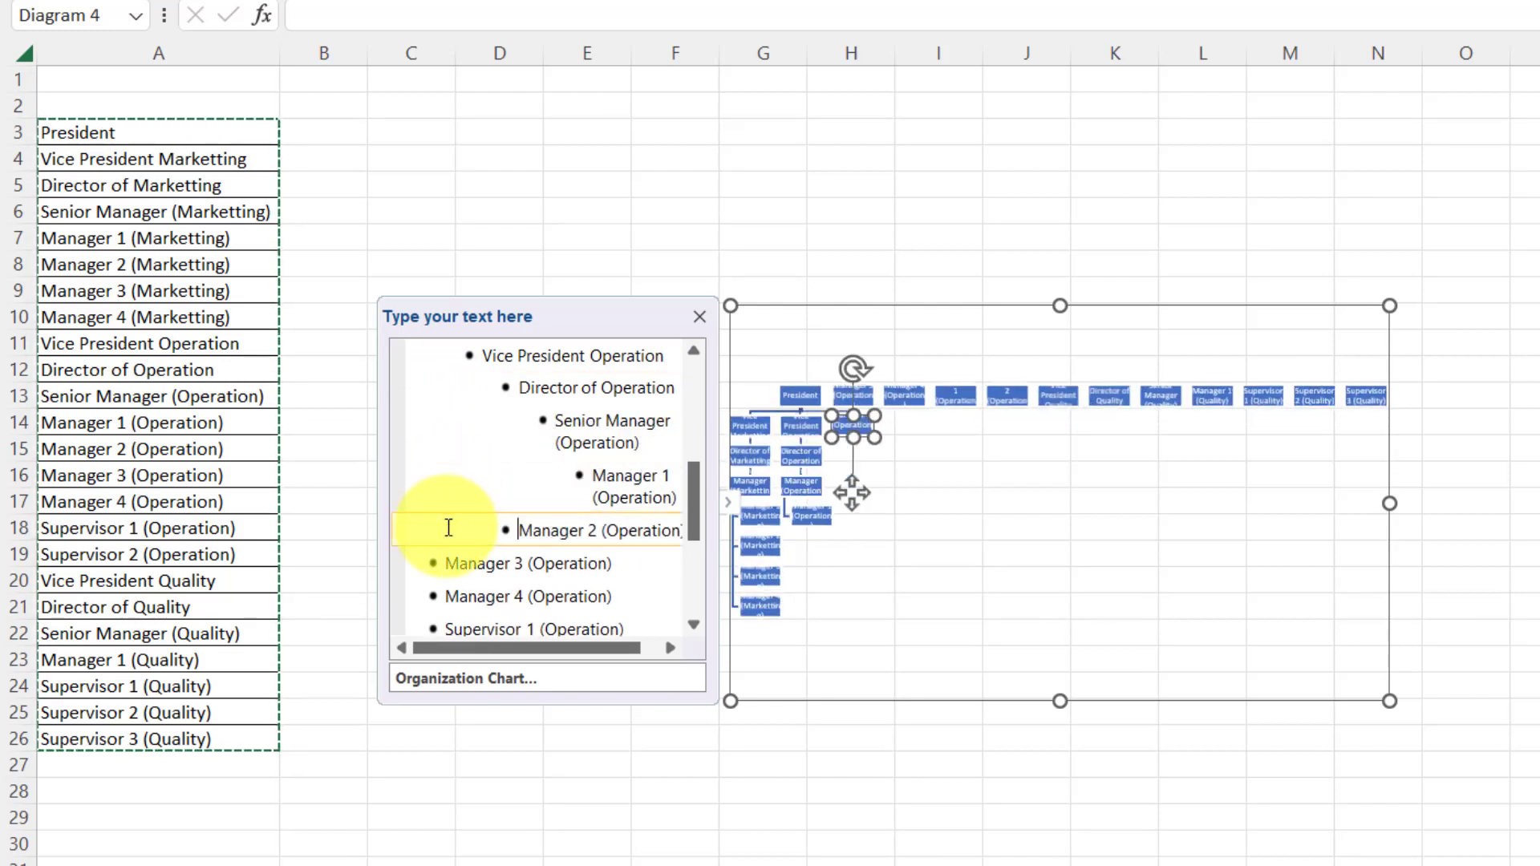
left_click(447, 586)
key("Tab")
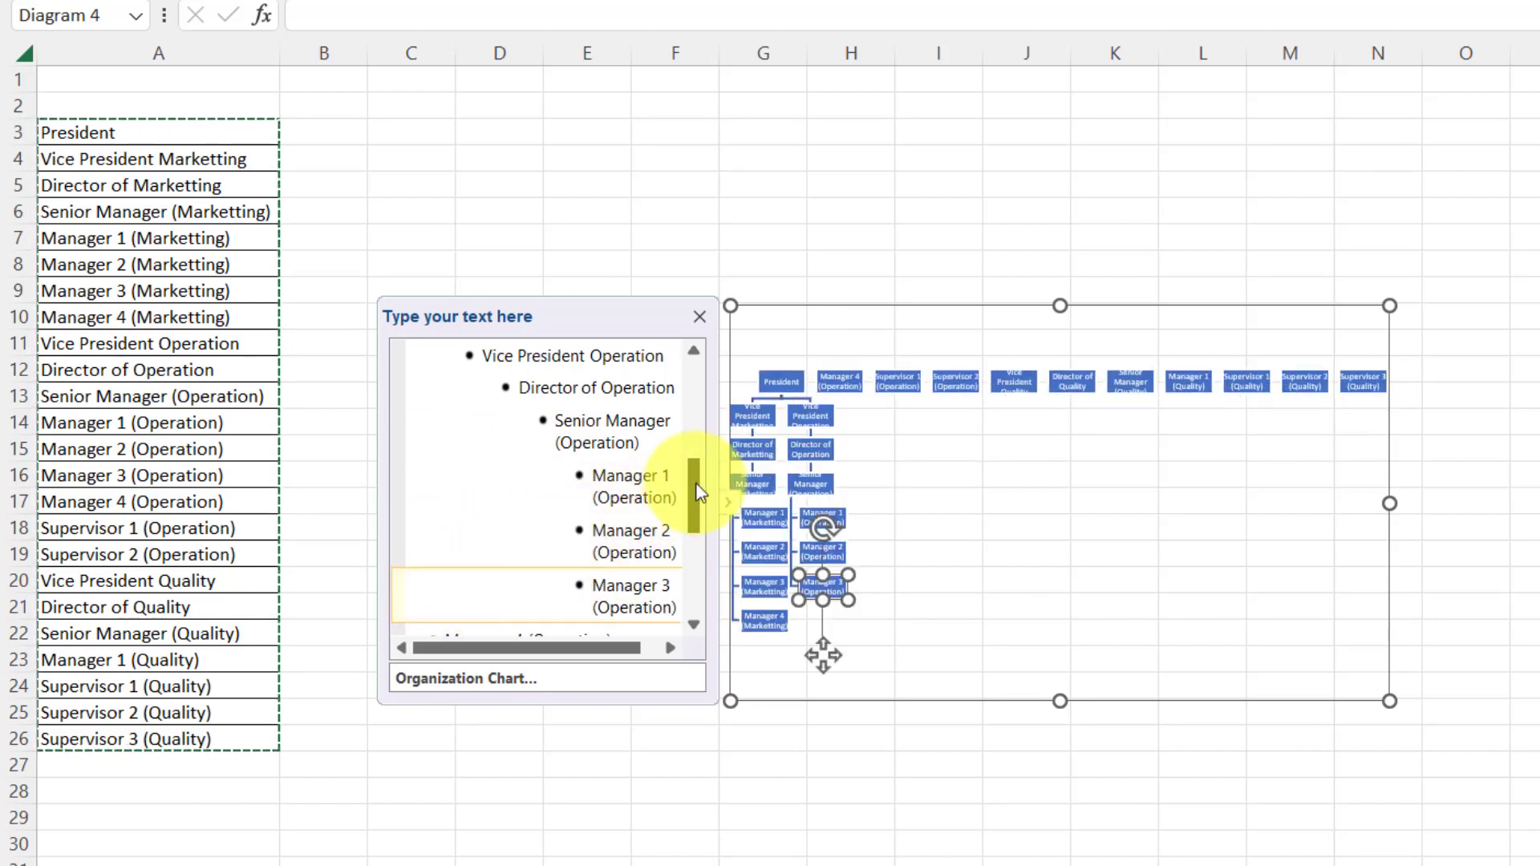
scroll(698, 513, "down", 2)
left_click(434, 438)
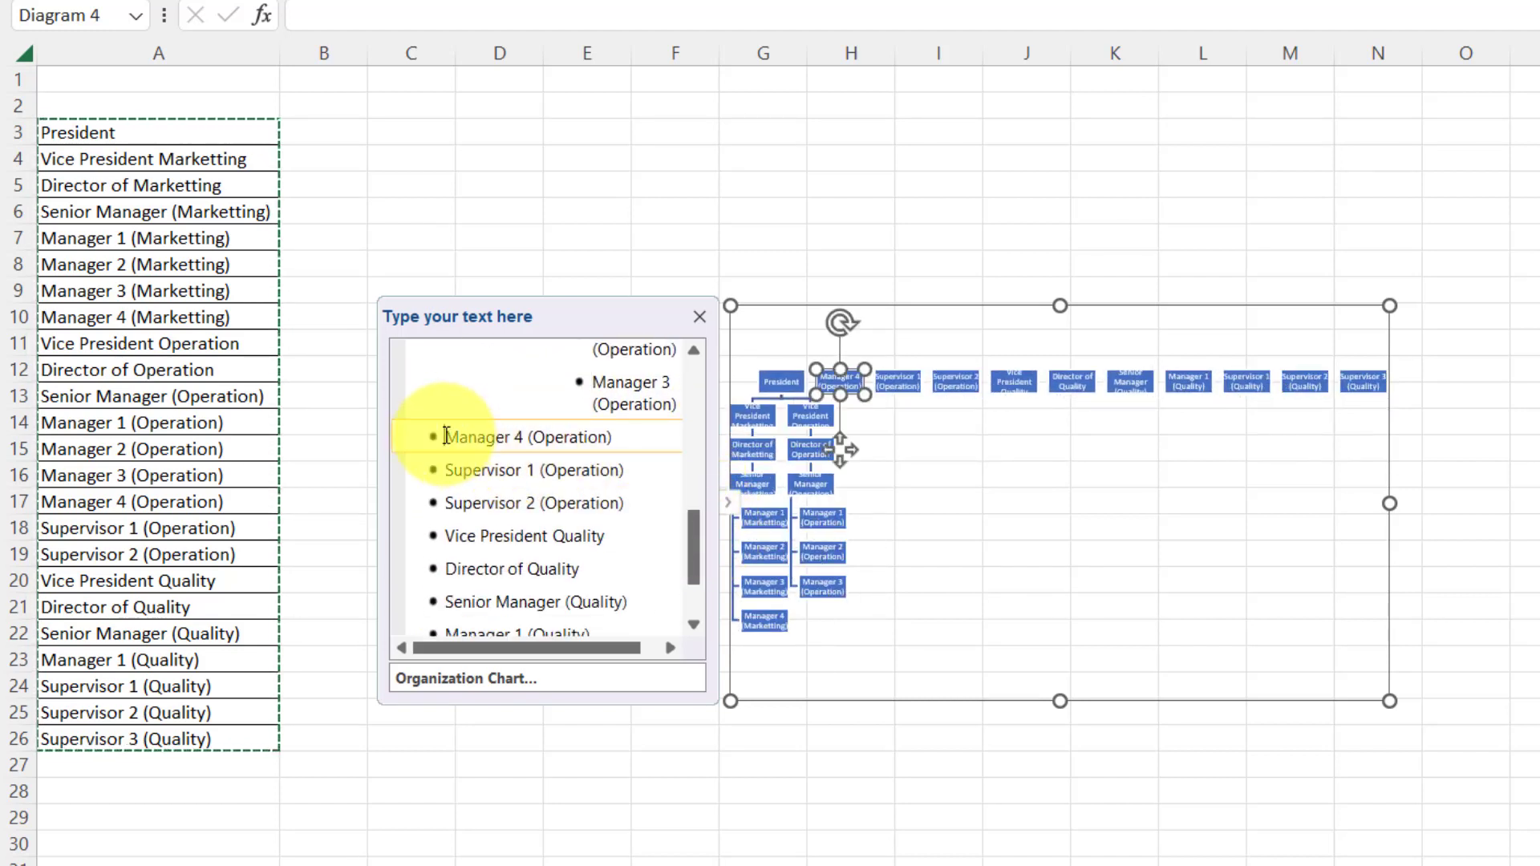
key("Tab")
key("Tab")
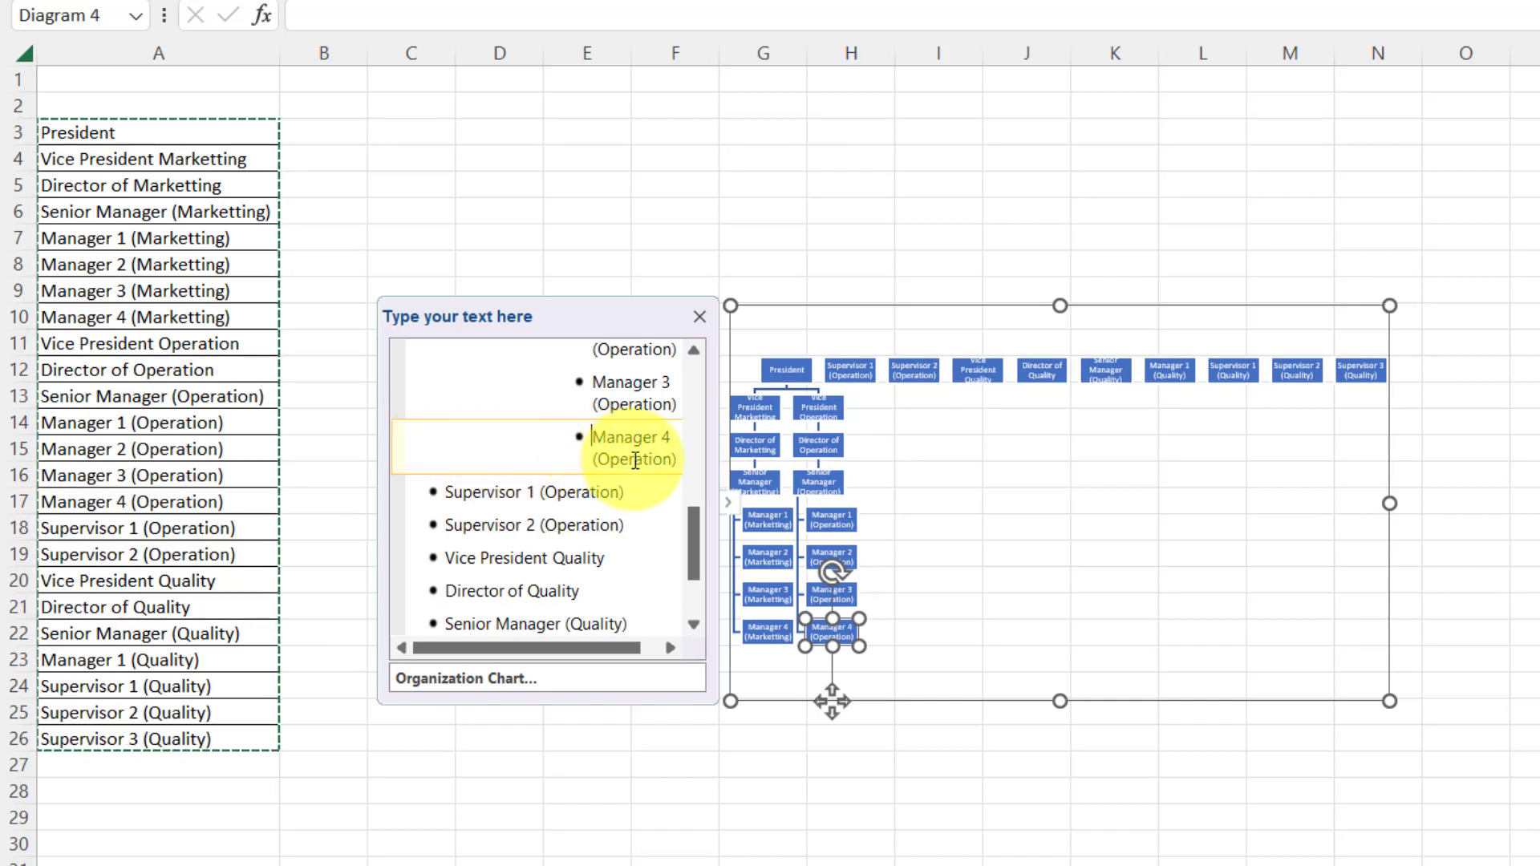
Indent Supervisor 1 (Operation) and Supervisor 2 (Operation) five levels, so both report to Manager 4 (Operation).
left_click(449, 492)
key("Tab")
key("Tab")
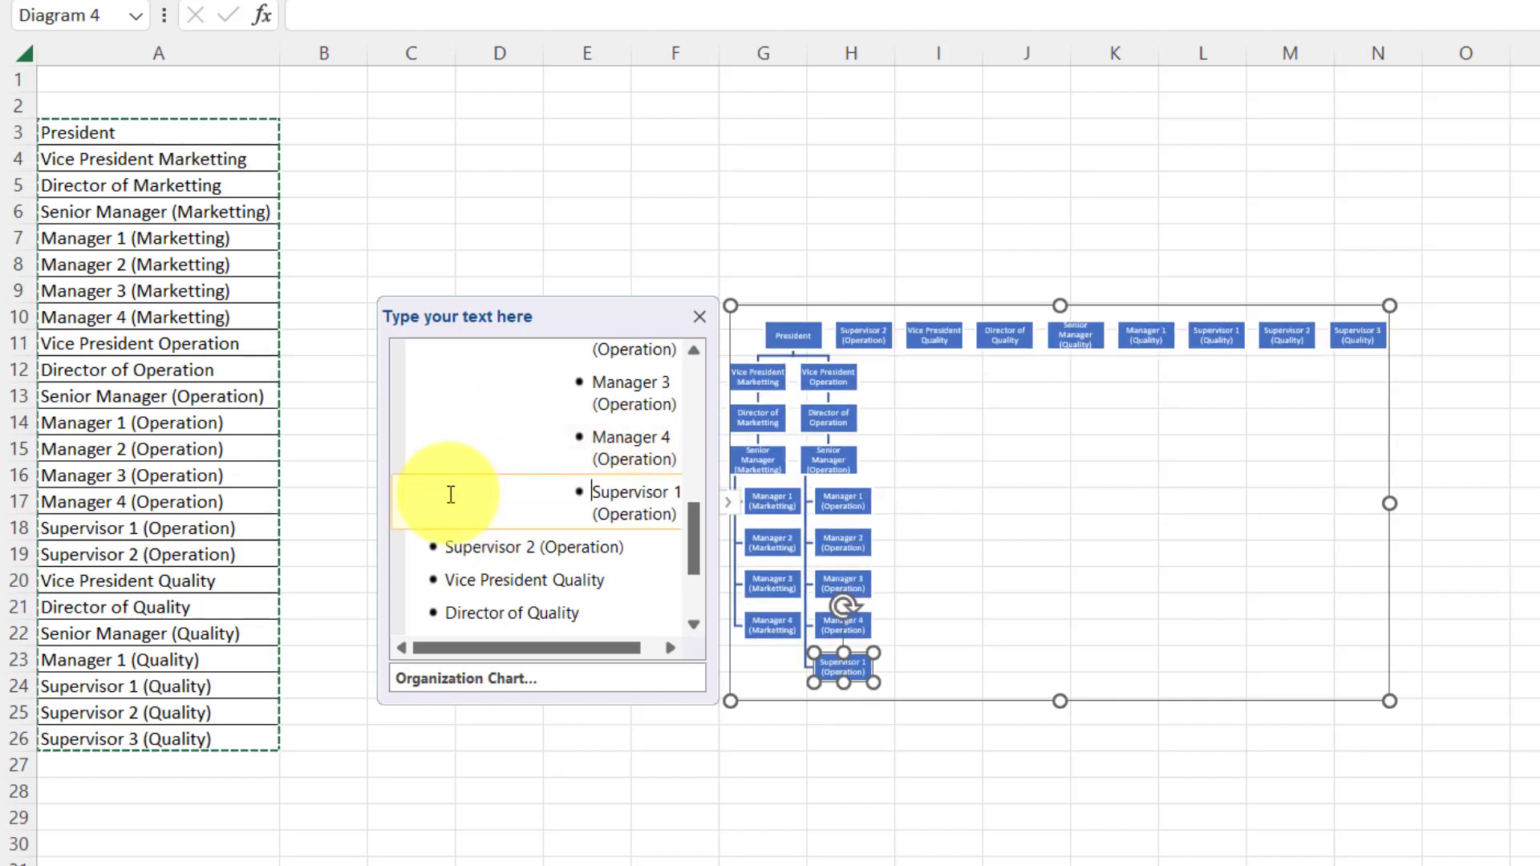
key("Tab")
left_click(448, 545)
key("Tab")
key("Tab")
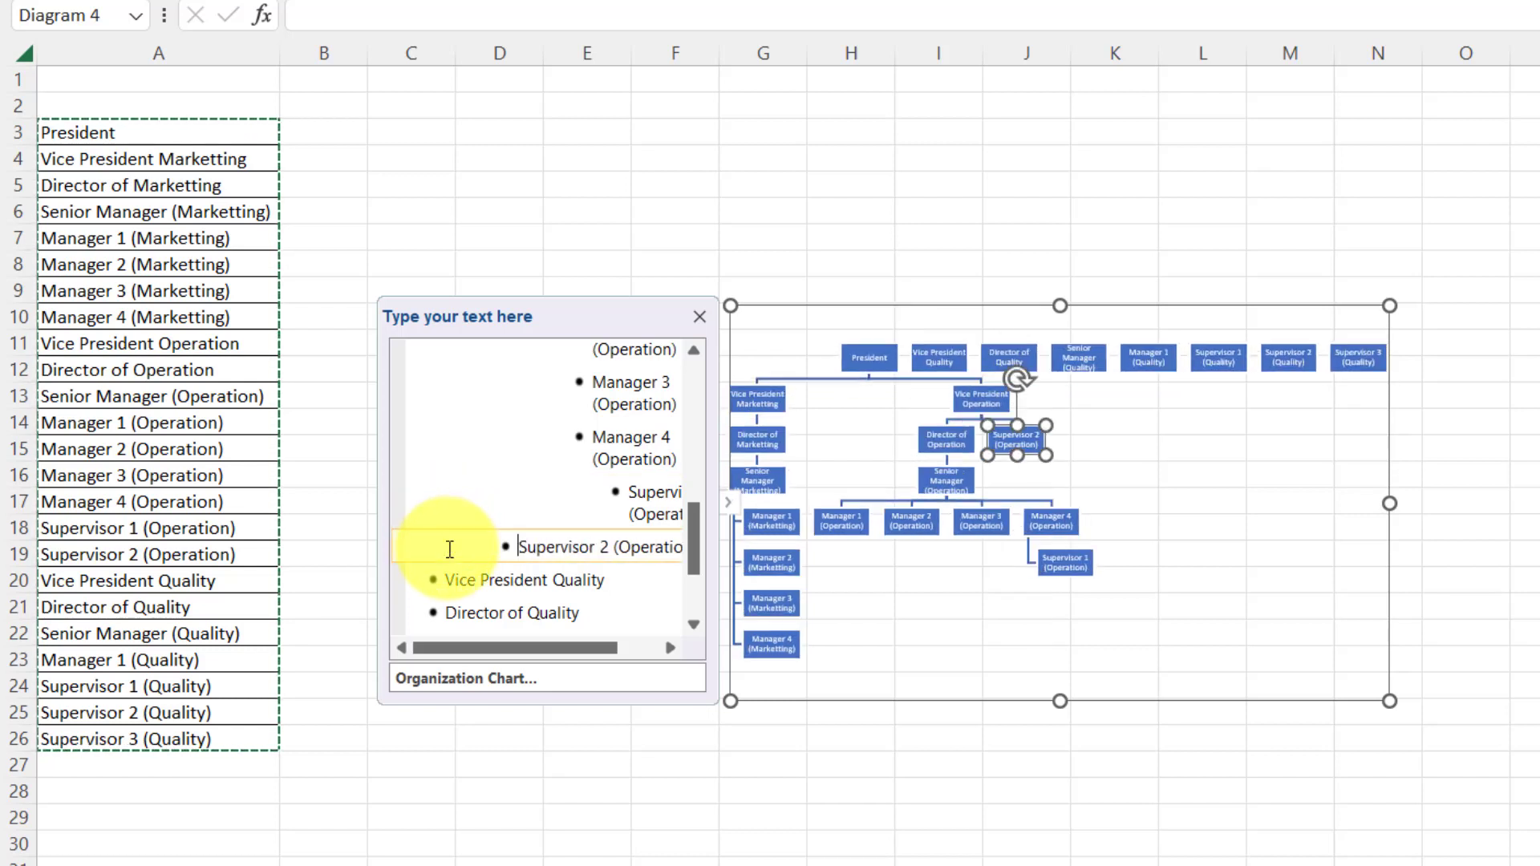
key("Tab")
key("Tab")
Nest Vice President Quality under President, Director of Quality under the vice president, and Senior Manager (Quality) under the director.
scroll(674, 538, "down", 2)
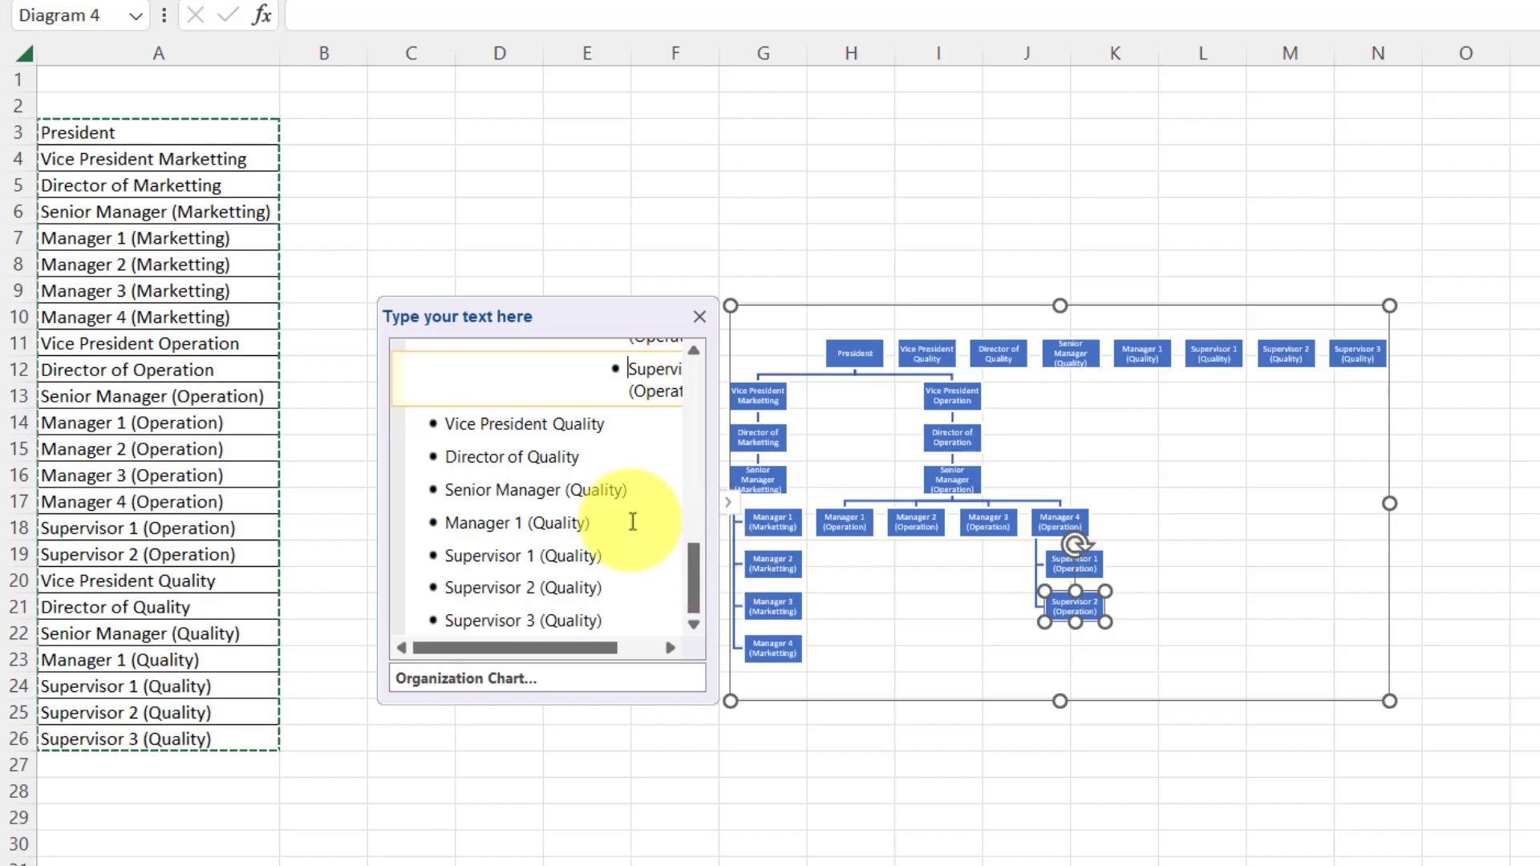
left_click(447, 422)
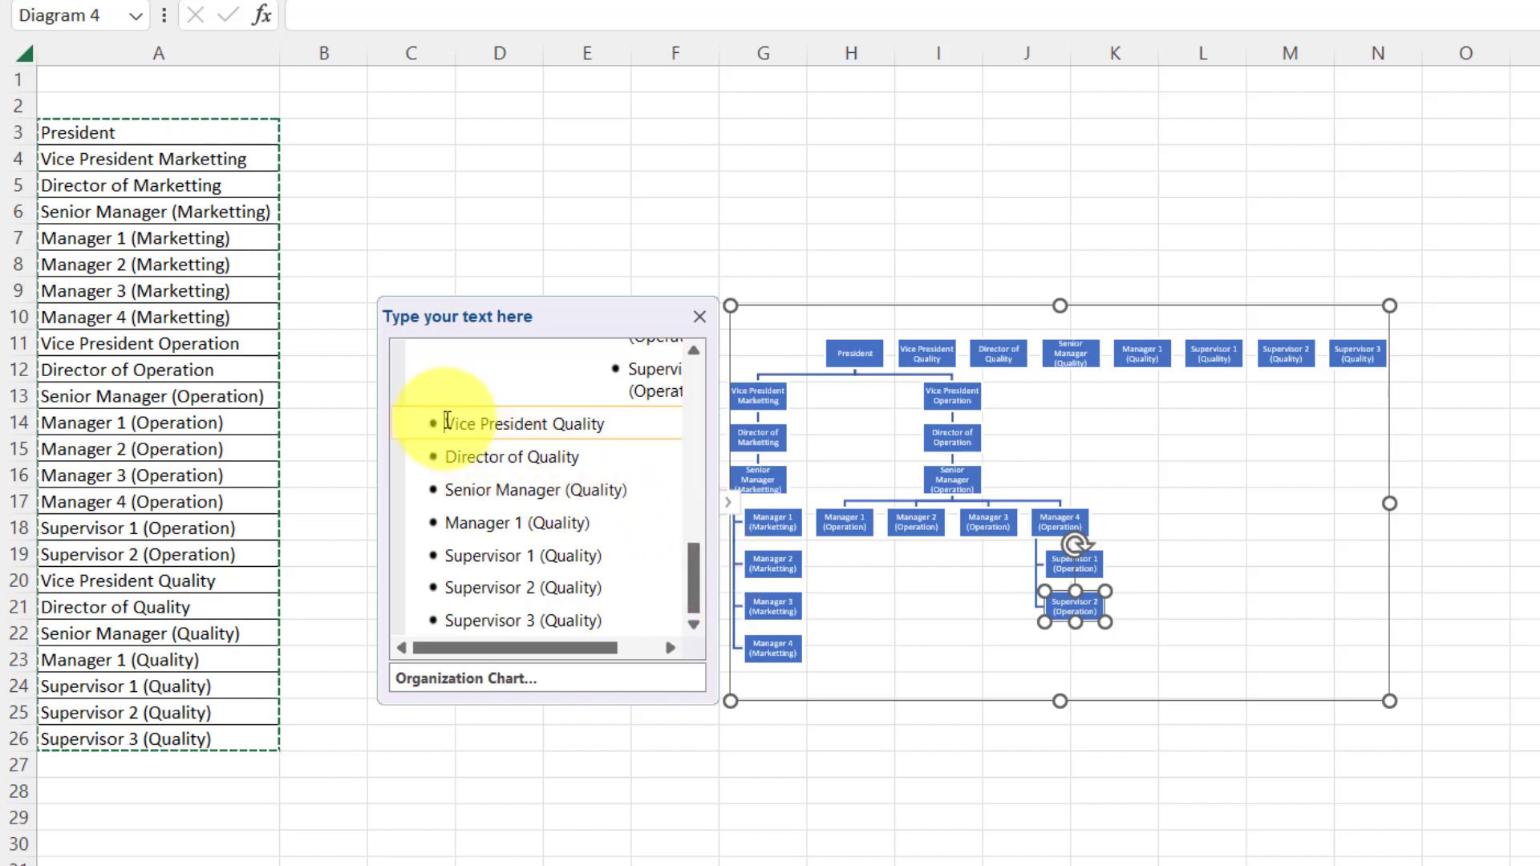
key("Tab")
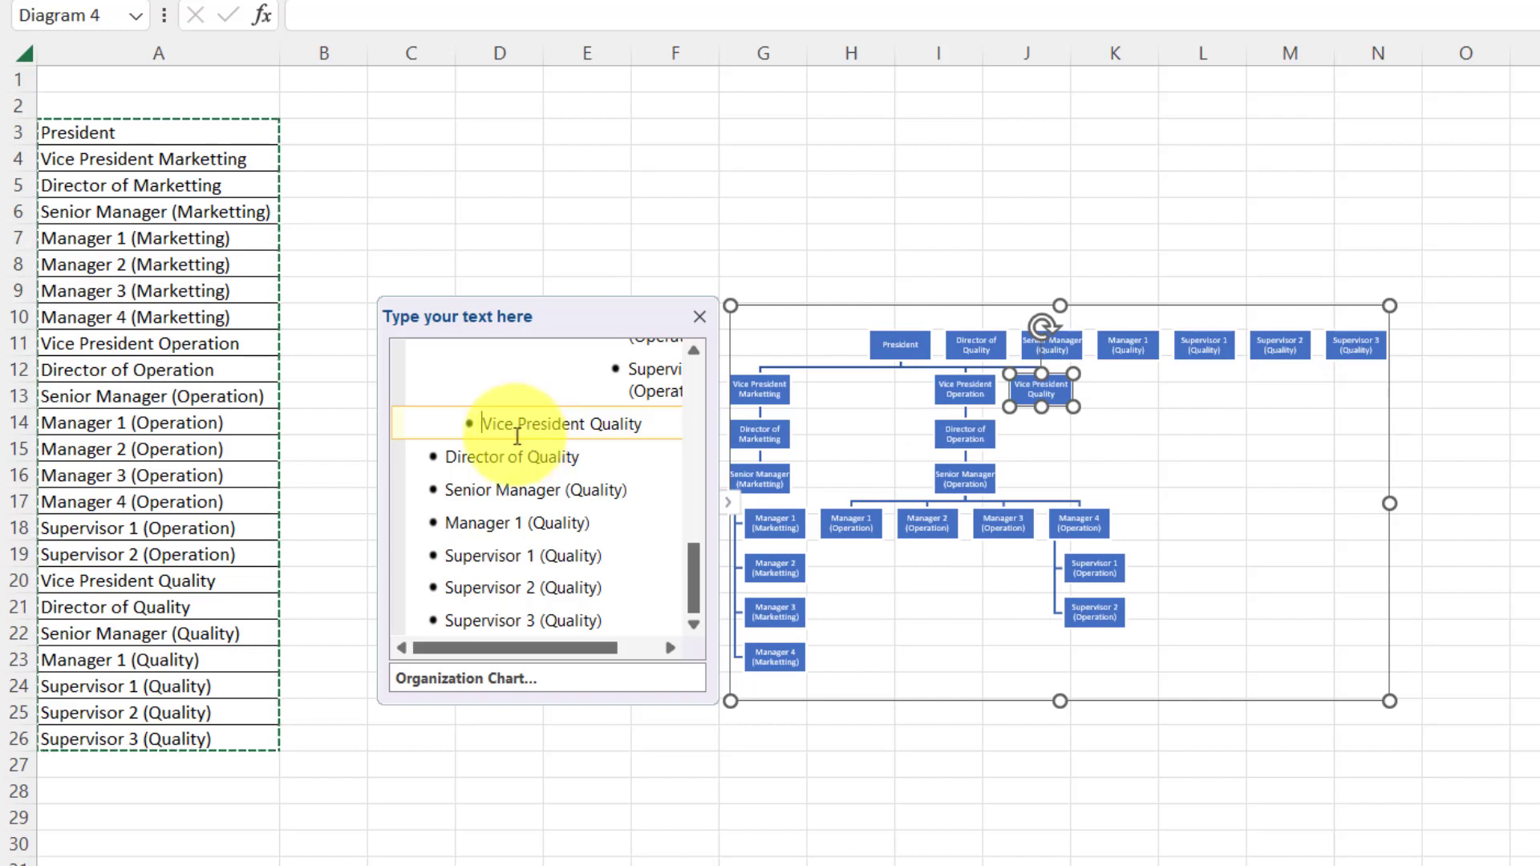
left_click(447, 455)
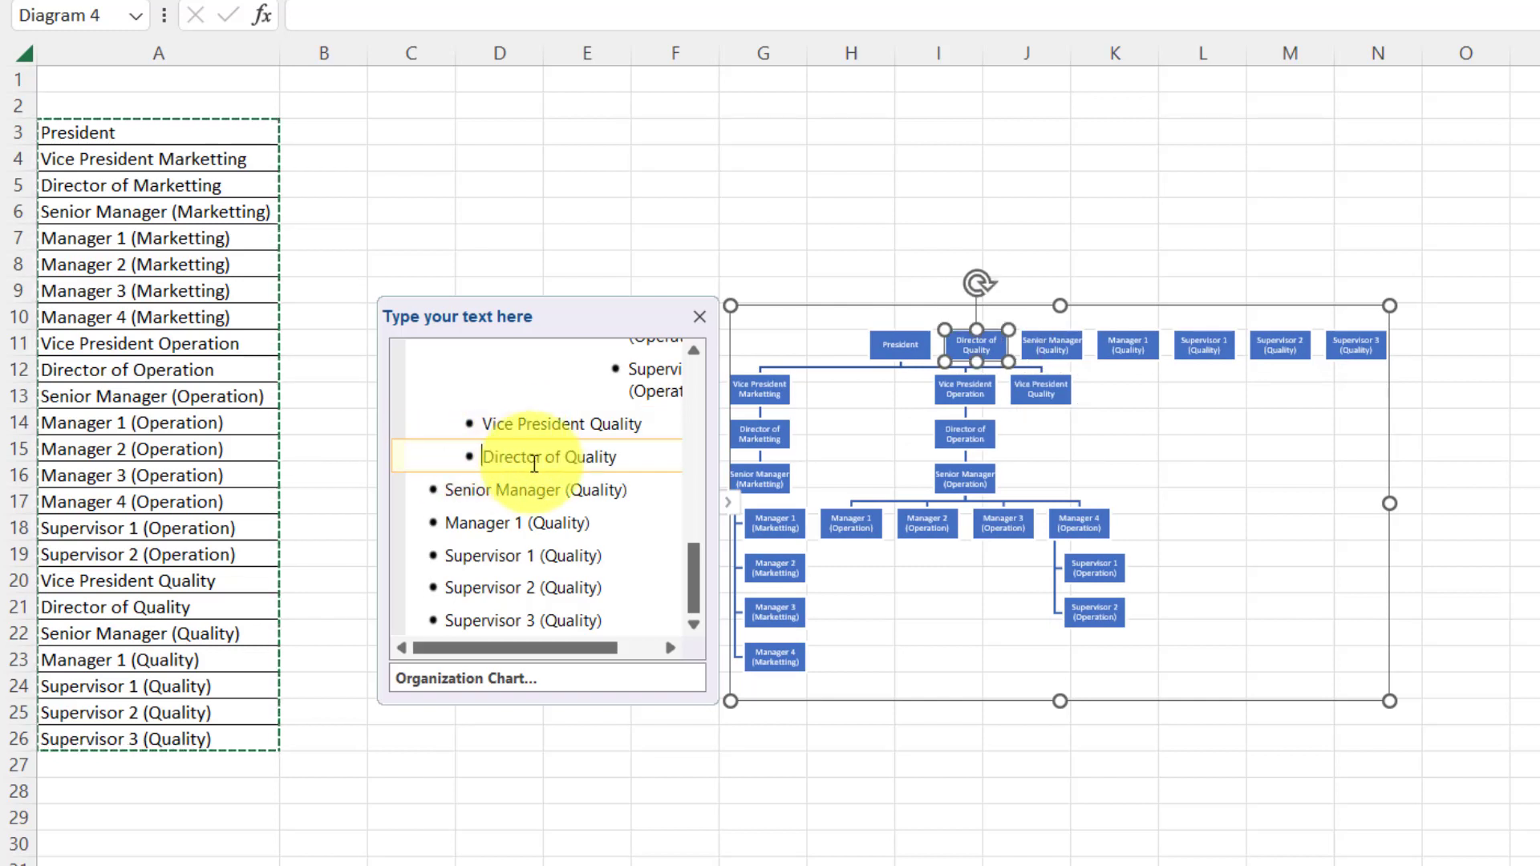
key("Tab")
left_click(446, 490)
key("Tab")
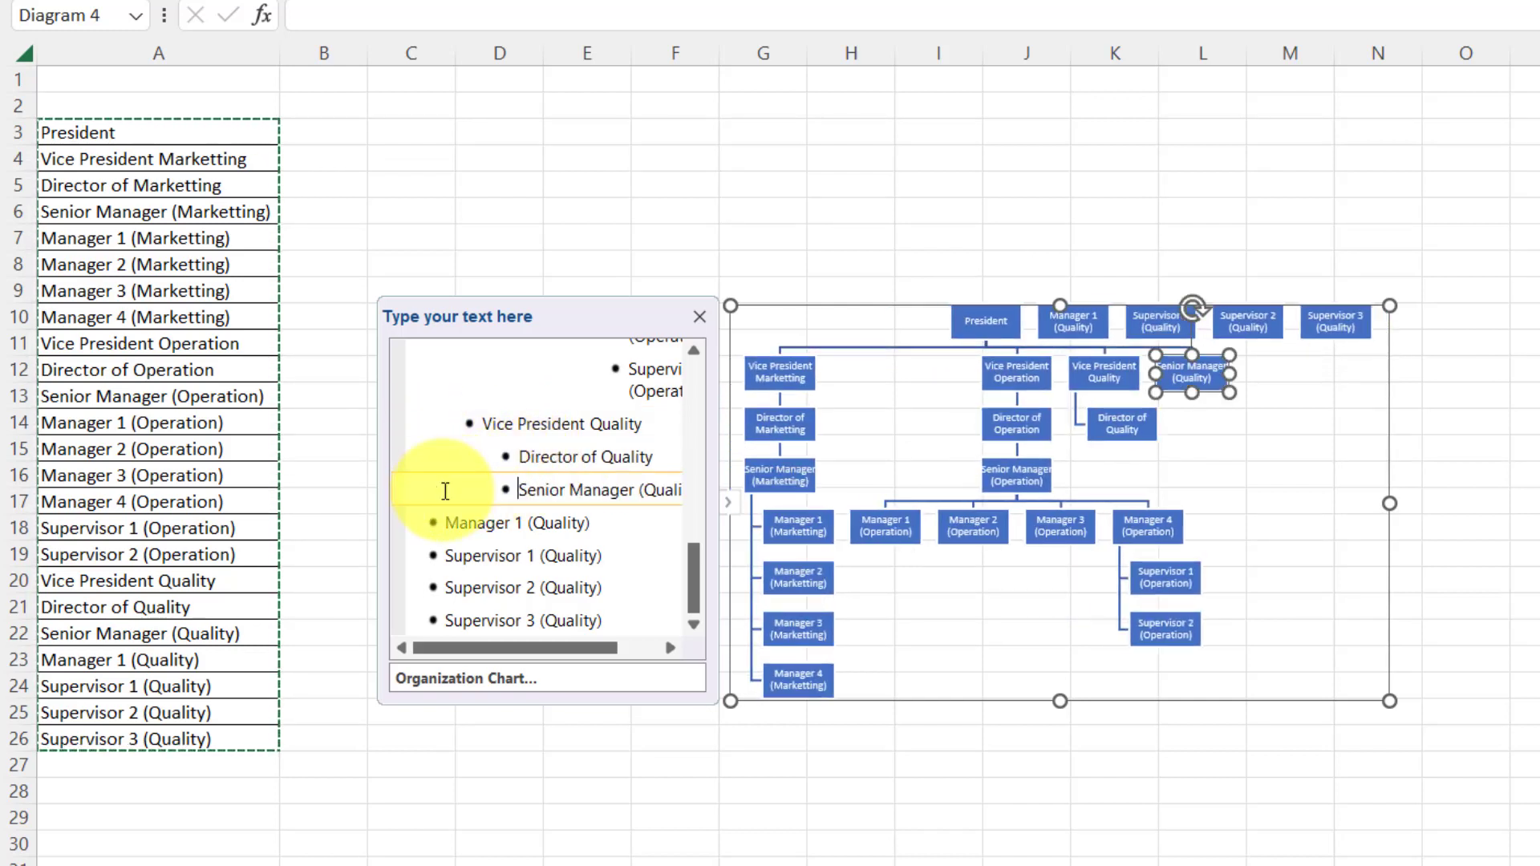
Indent Manager 1 (Quality) four levels, placing it under Senior Manager (Quality).
left_click(444, 543)
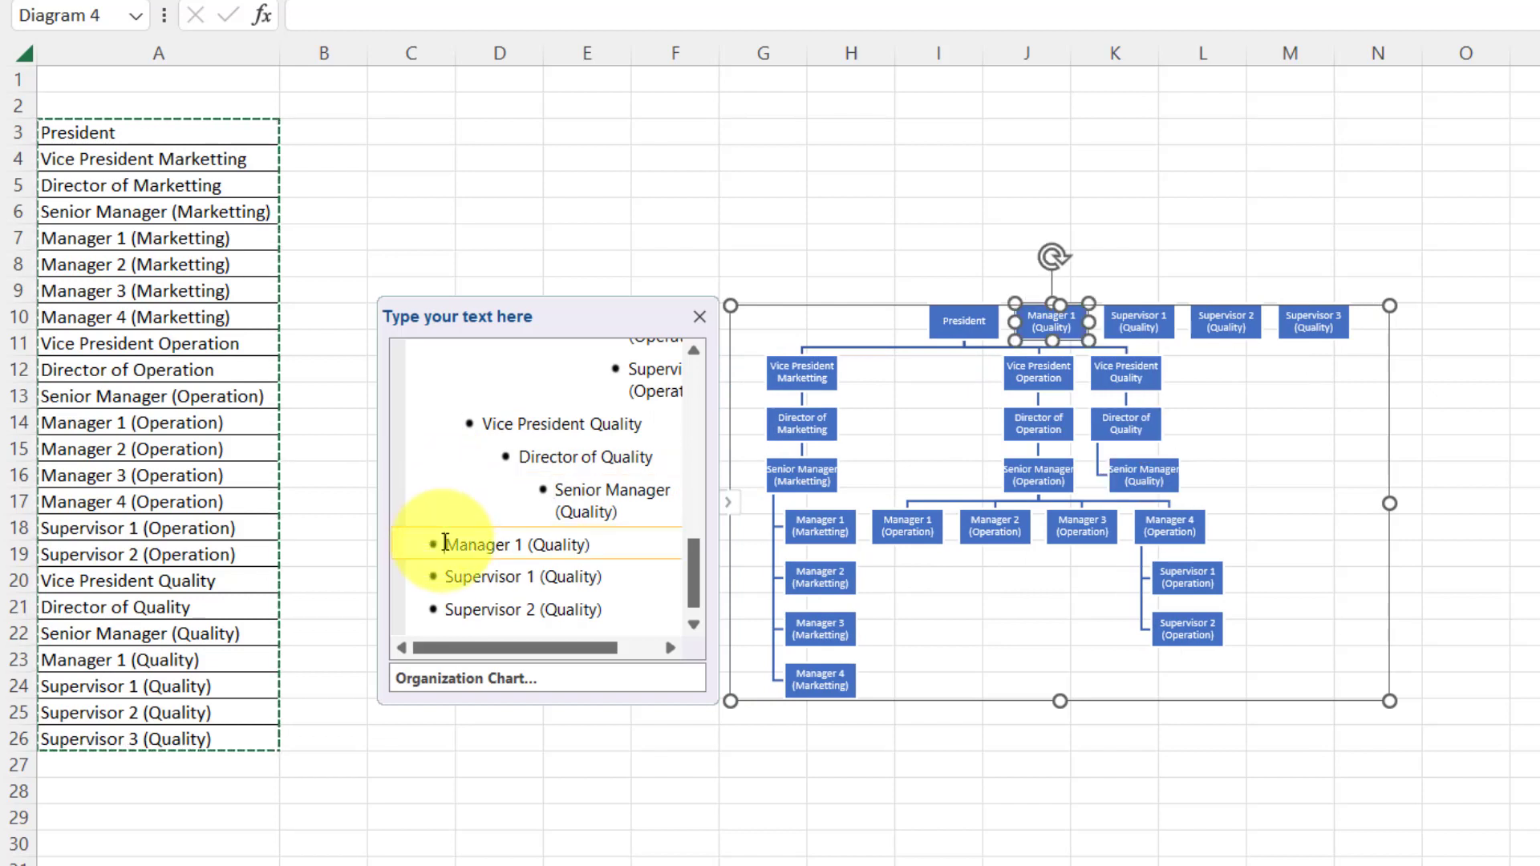
key("Tab")
key("Tab")
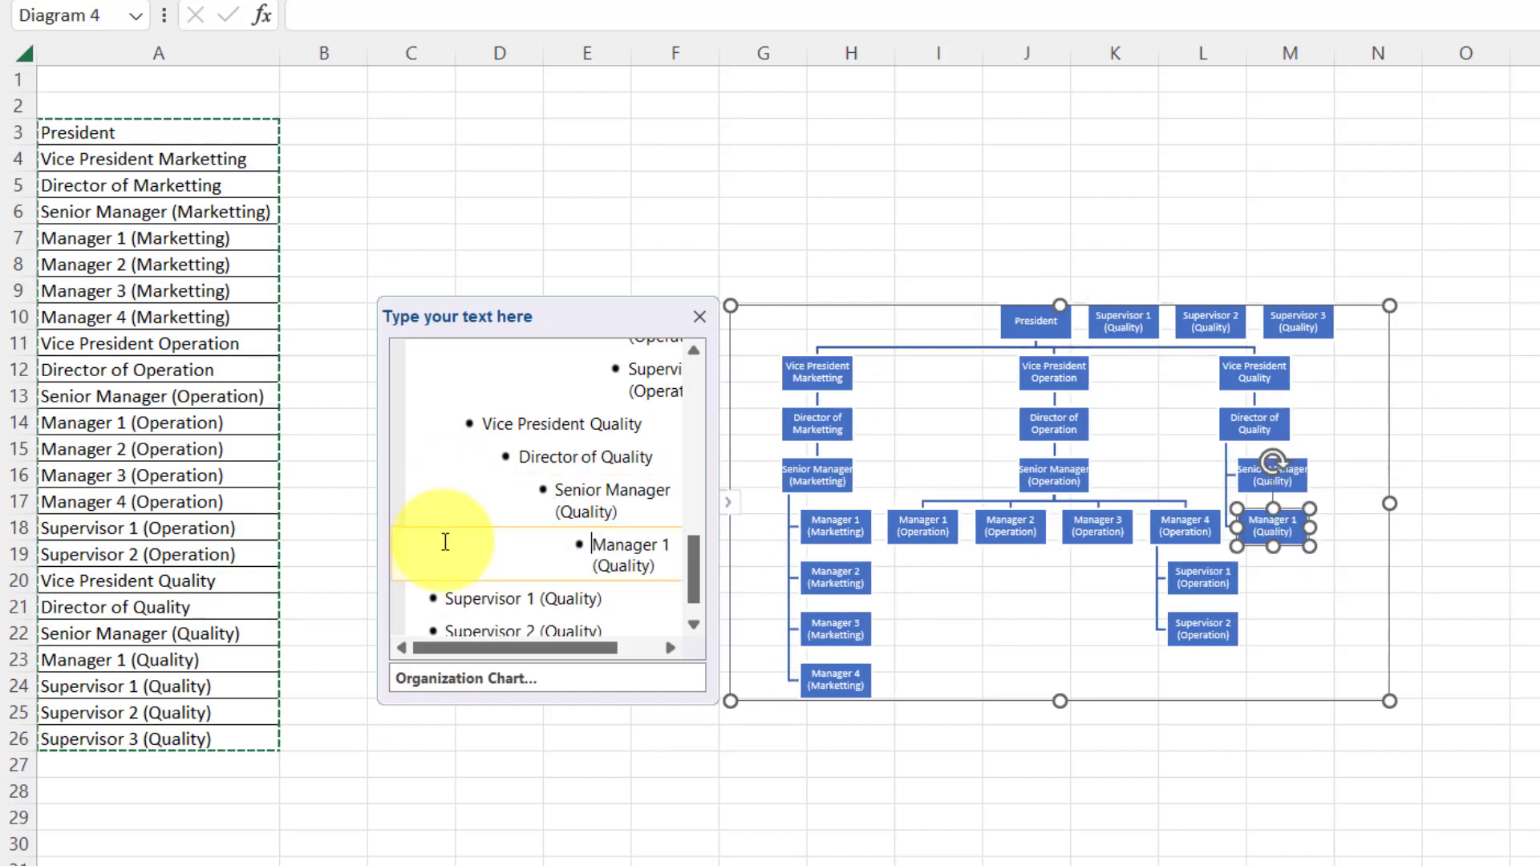
Indent Supervisor 1 (Quality) and Supervisor 2 (Quality) five levels, so both report to Manager 1 (Quality).
scroll(695, 559, "down", 2)
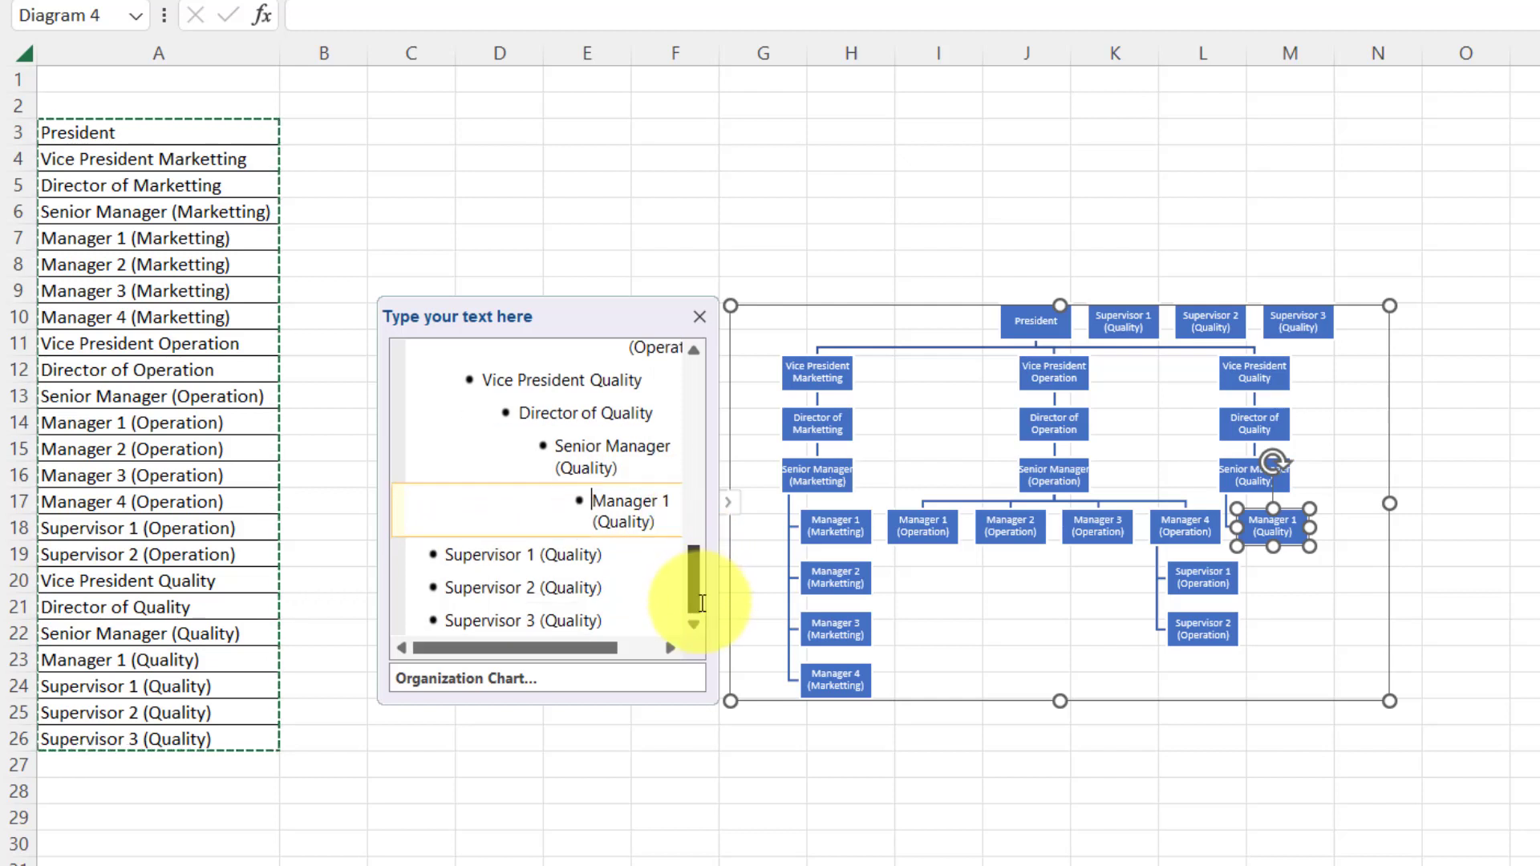
left_click(446, 554)
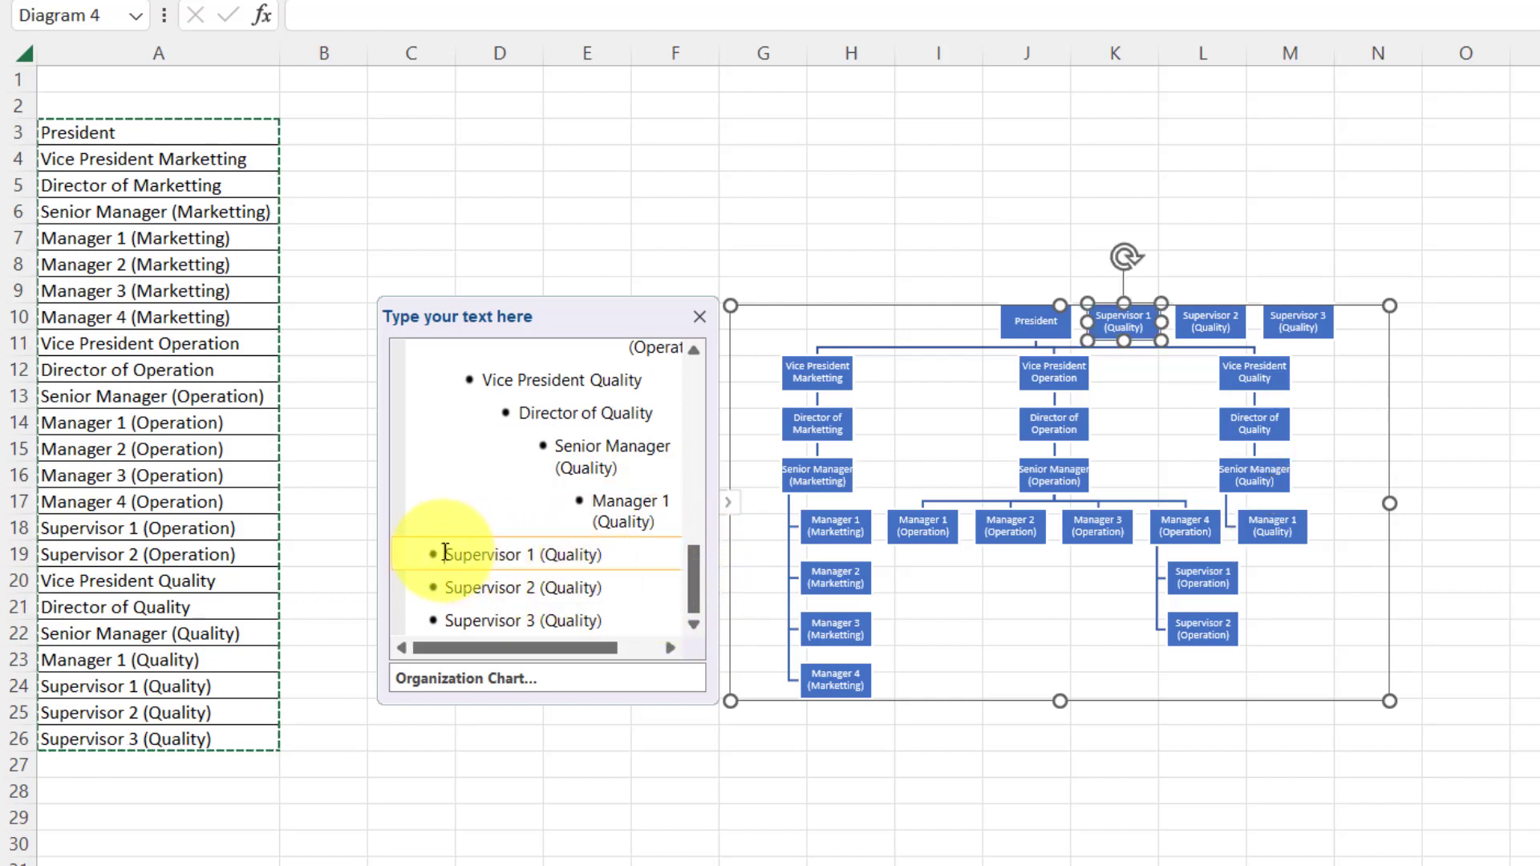
key("Tab")
key("Tab")
key("Tab")
key("Tab")
key("Tab")
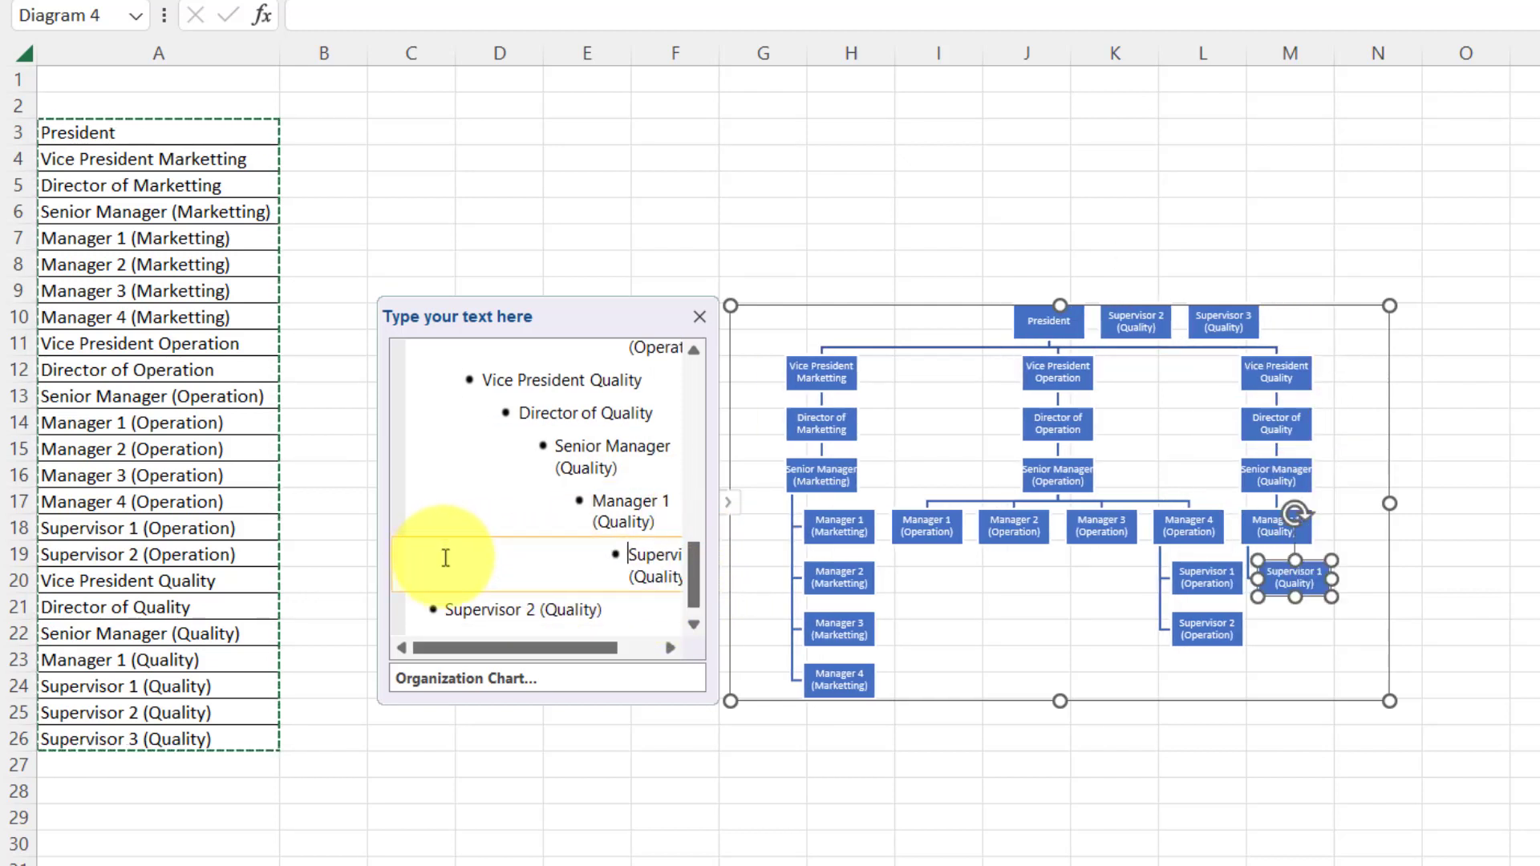
left_click(446, 608)
key("Tab")
key("Tab")
key("Tab")
key("Tab")
key("Tab")
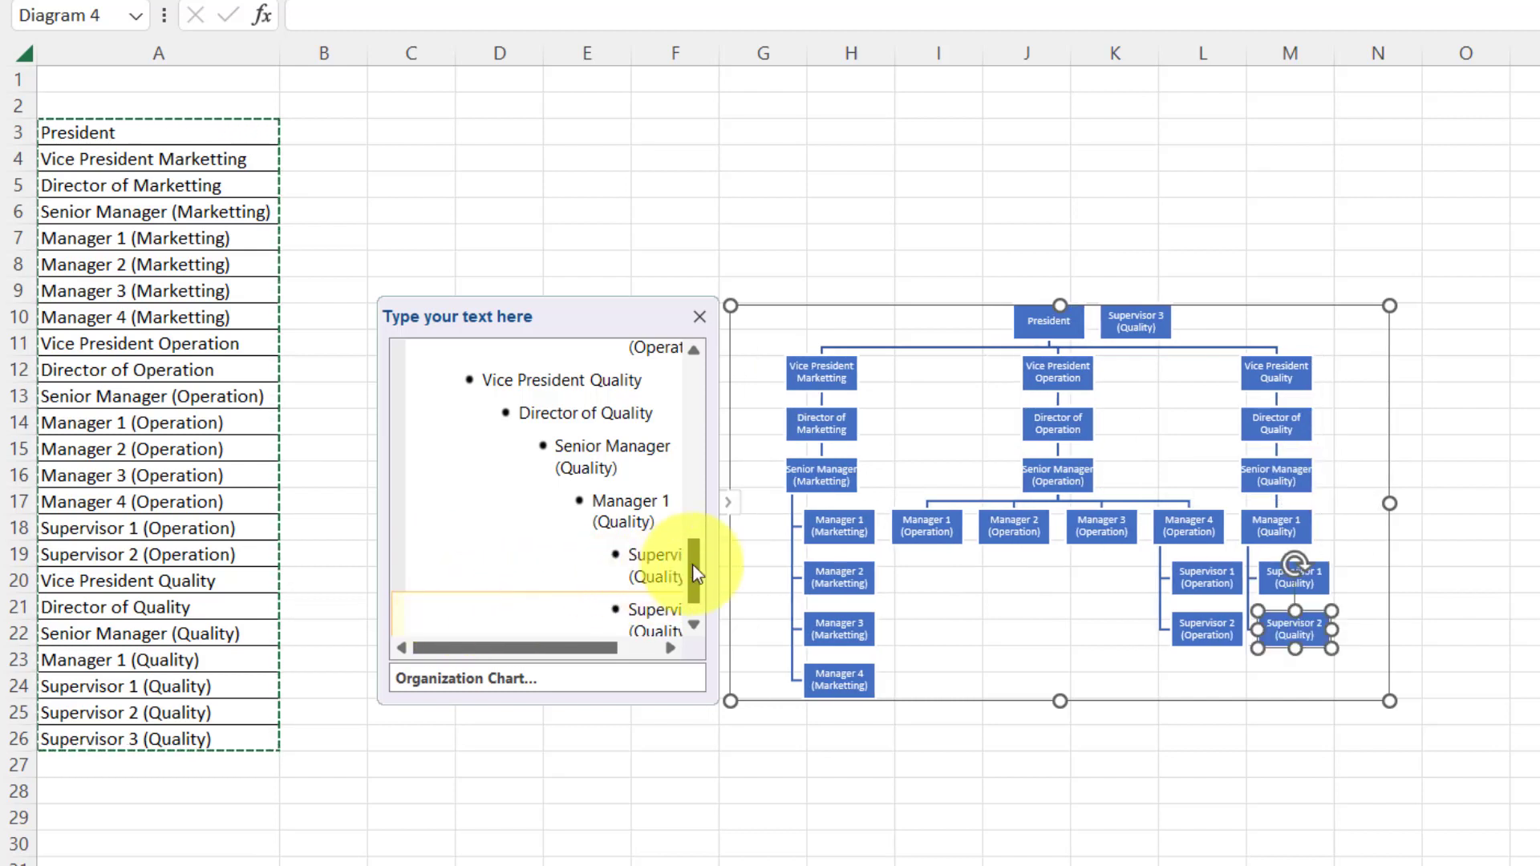
Indent Supervisor 3 (Quality) five levels, placing it under Manager 1 (Quality).
scroll(691, 565, "down", 1)
left_click(443, 614)
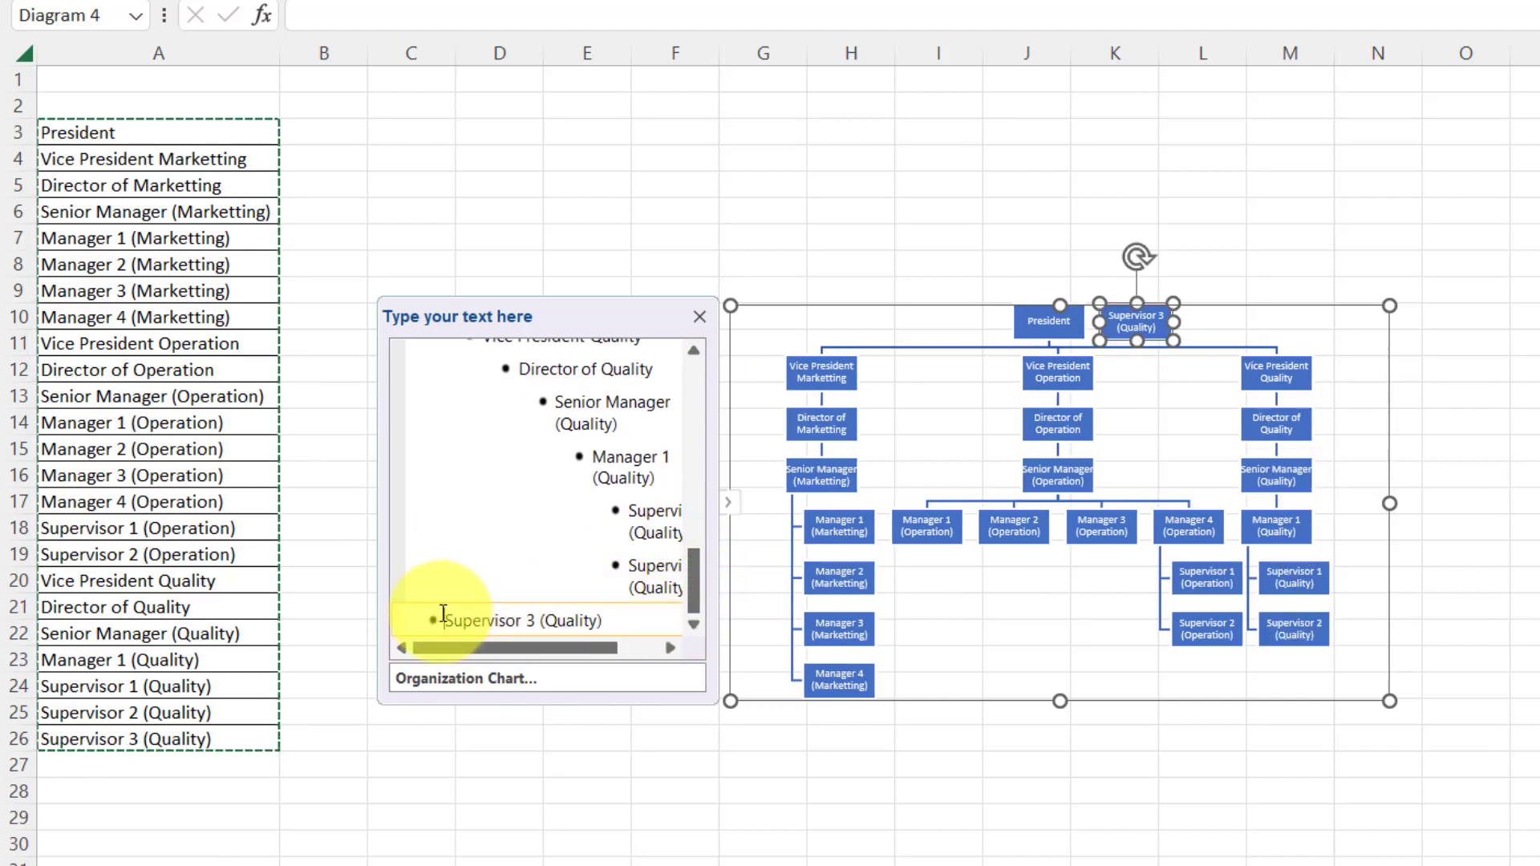
key("Tab")
key("Tab")
key("Tab")
key("Tab")
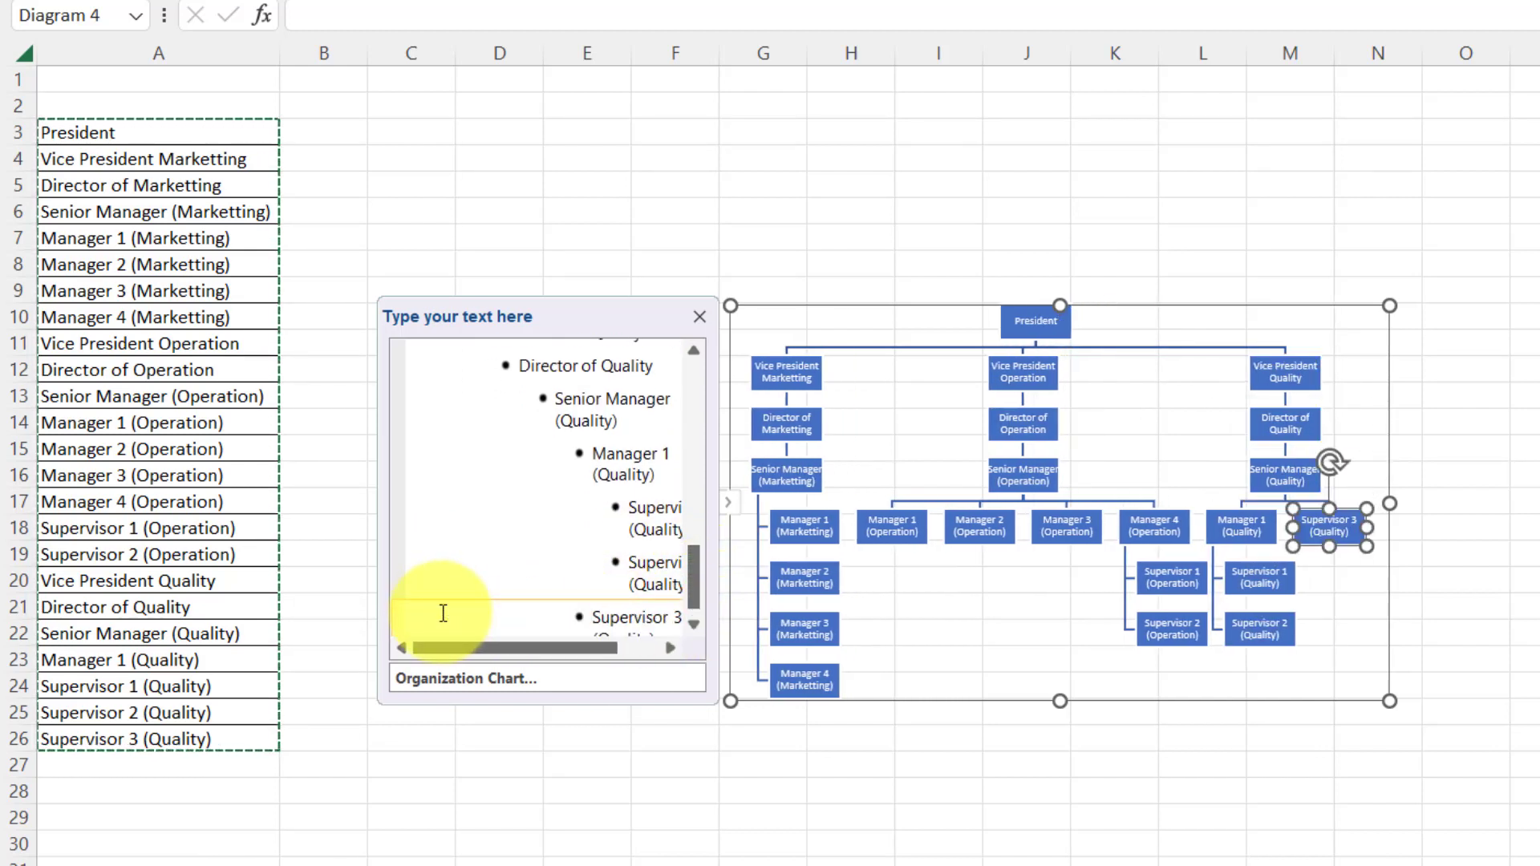
key("Tab")
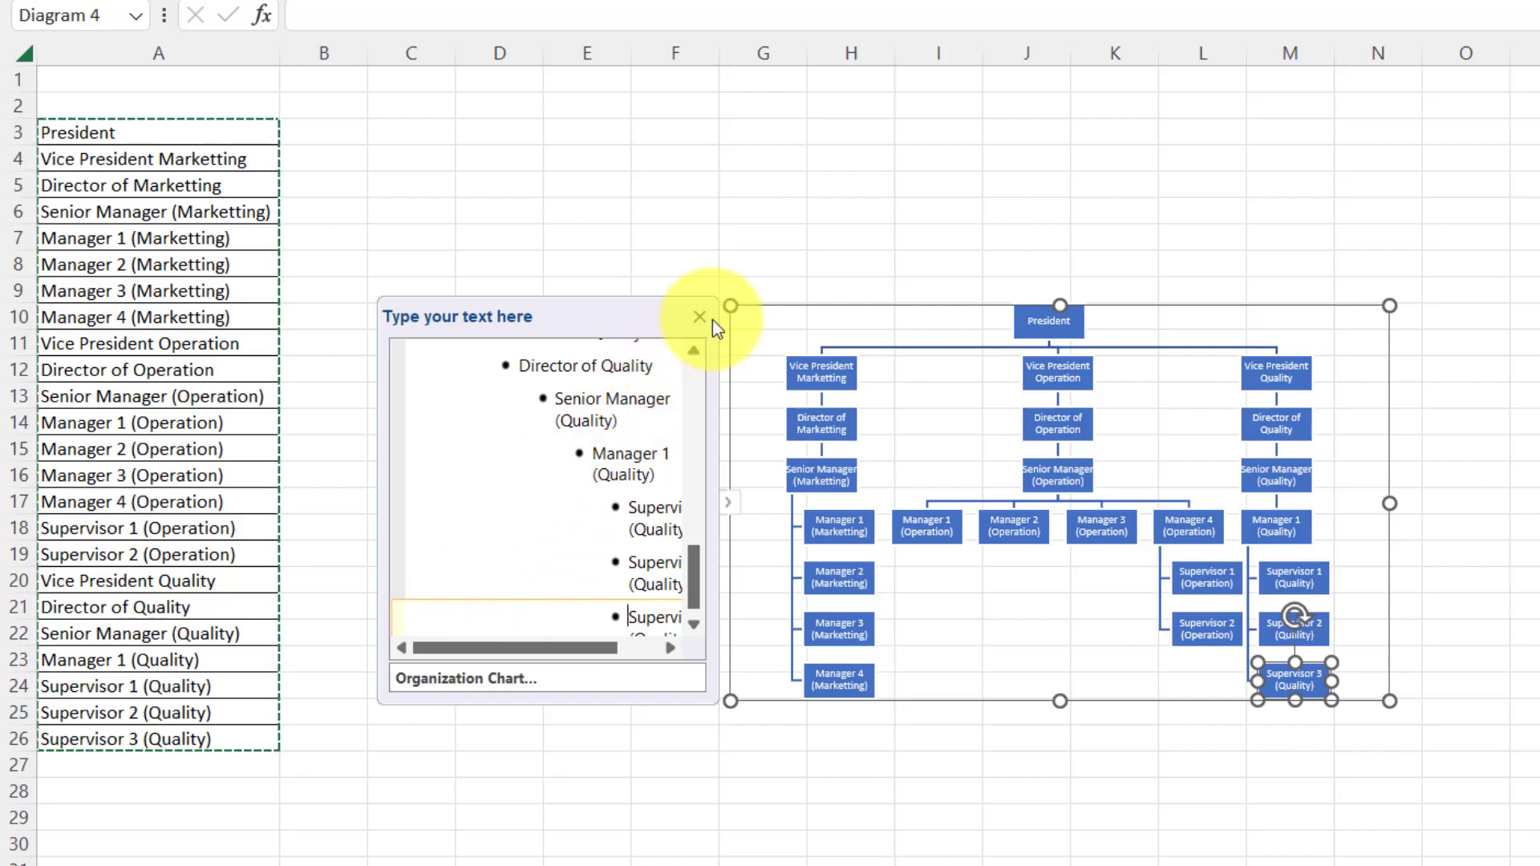
Hide the SmartArt text pane and enlarge the organization chart from its lower corner.
left_click(730, 512)
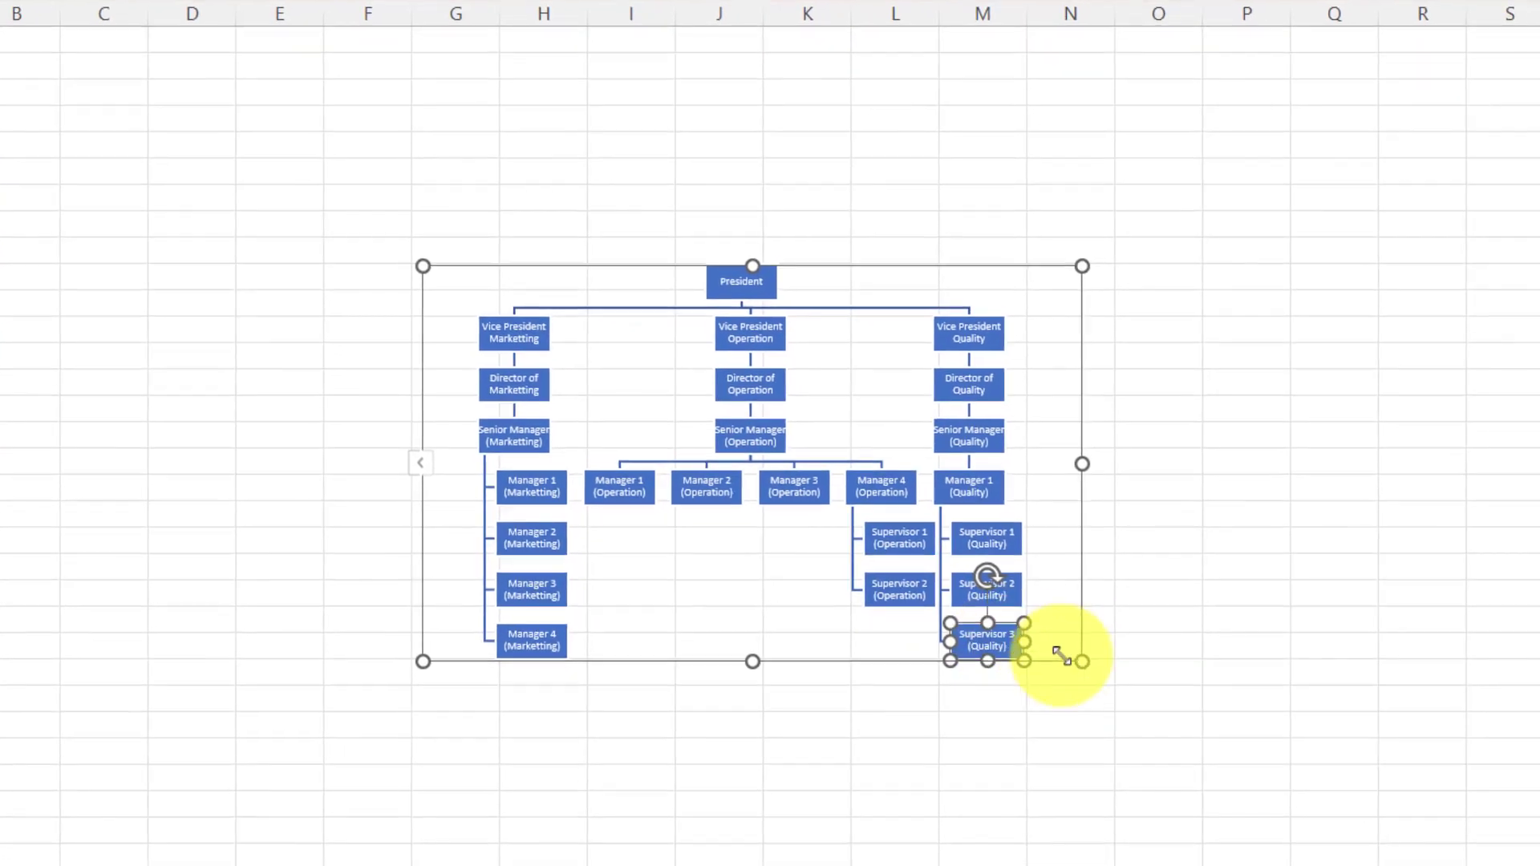
left_click_drag(1390, 701, 1413, 727)
left_click_drag(1103, 687, 1469, 830)
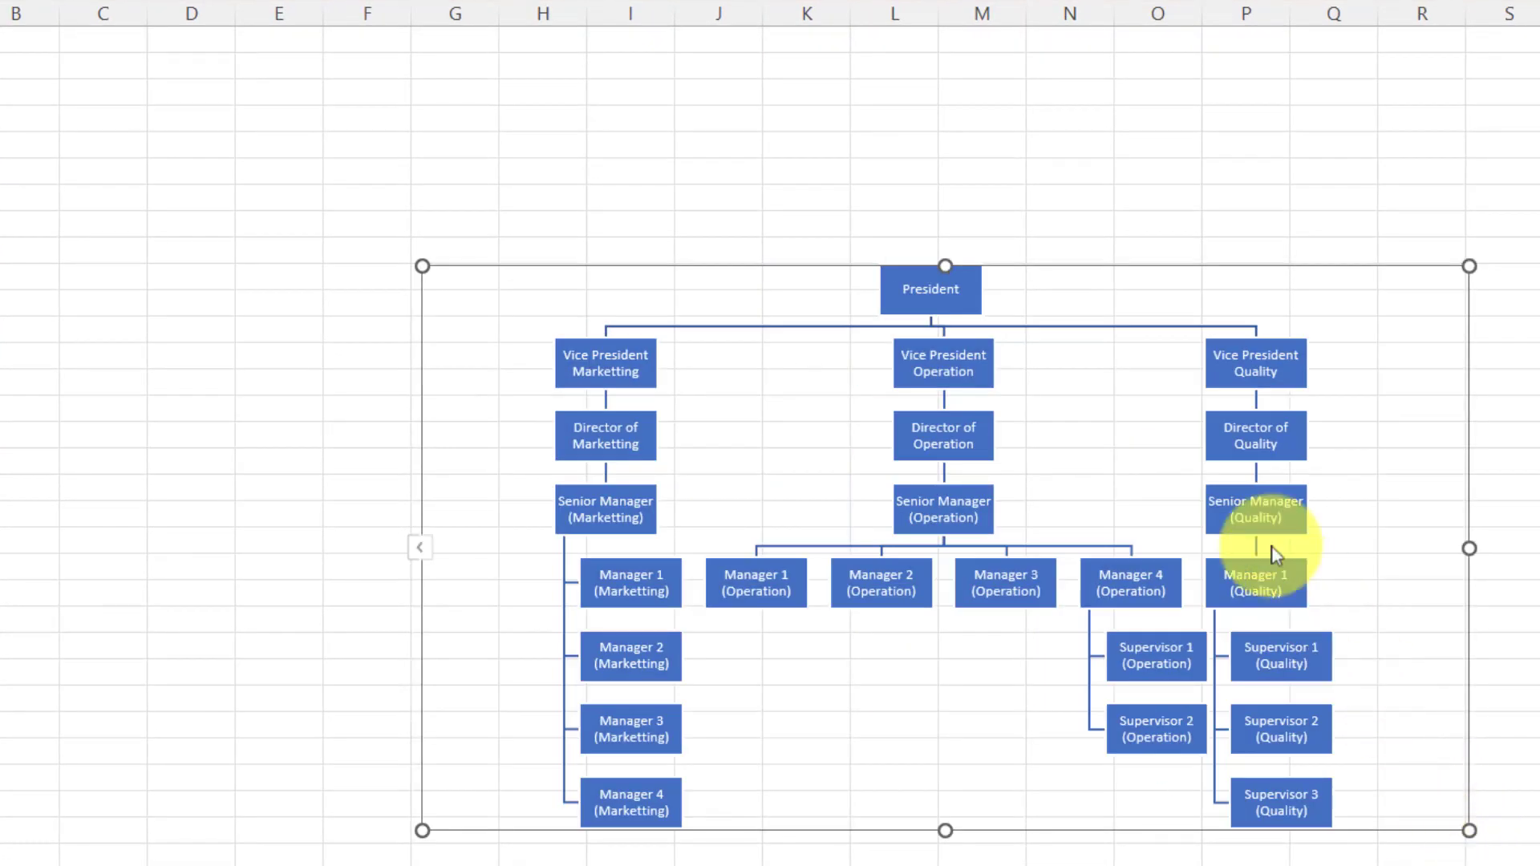
Move the chart up beside the position list and enlarge it to span about columns C to R, rows 2 to 28.
left_click_drag(1055, 250, 776, 18)
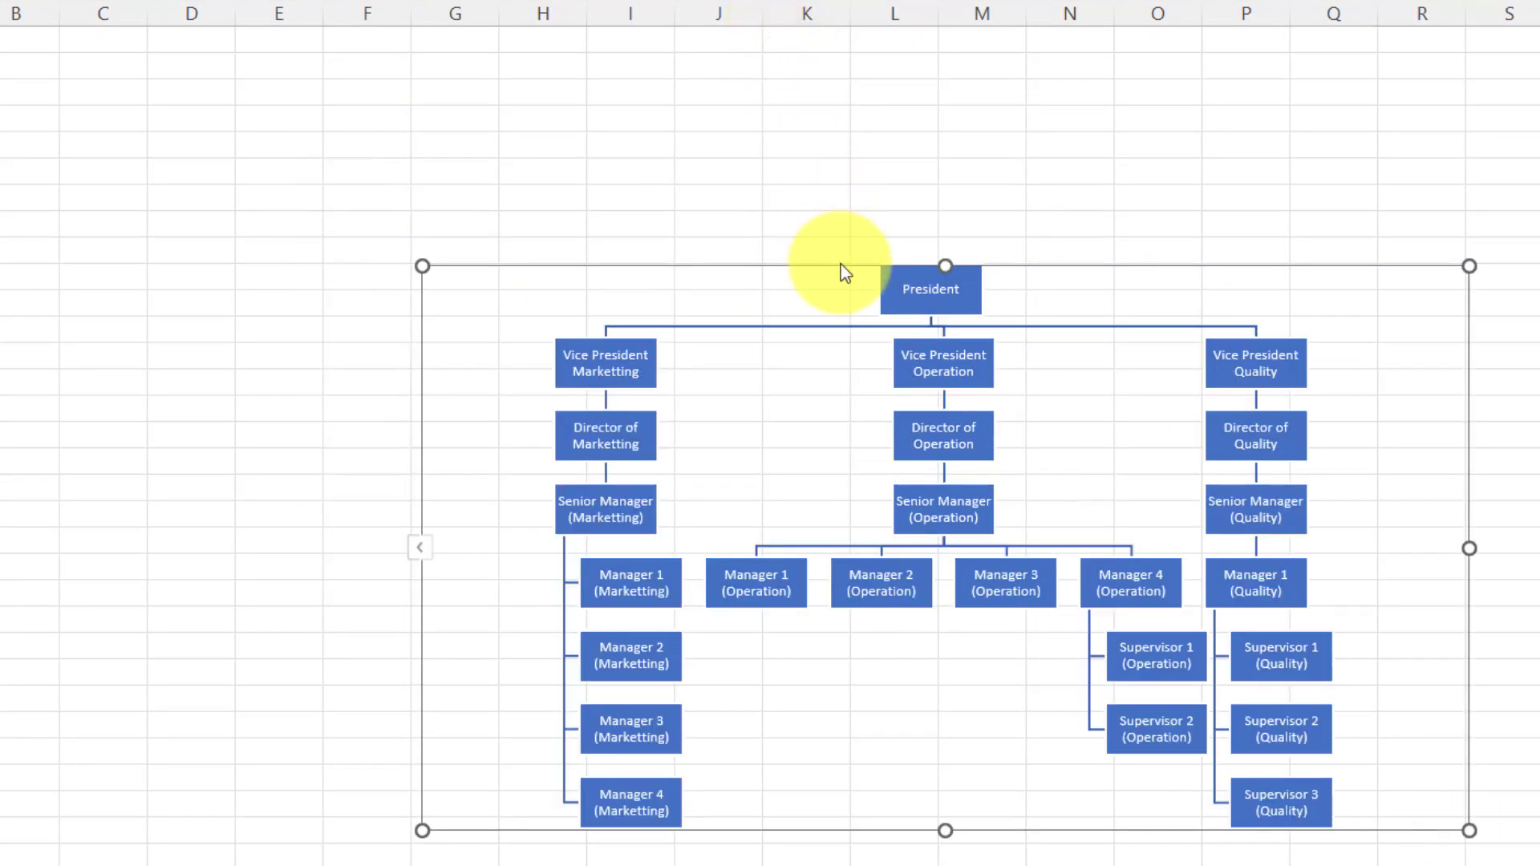
left_click_drag(841, 265, 499, 54)
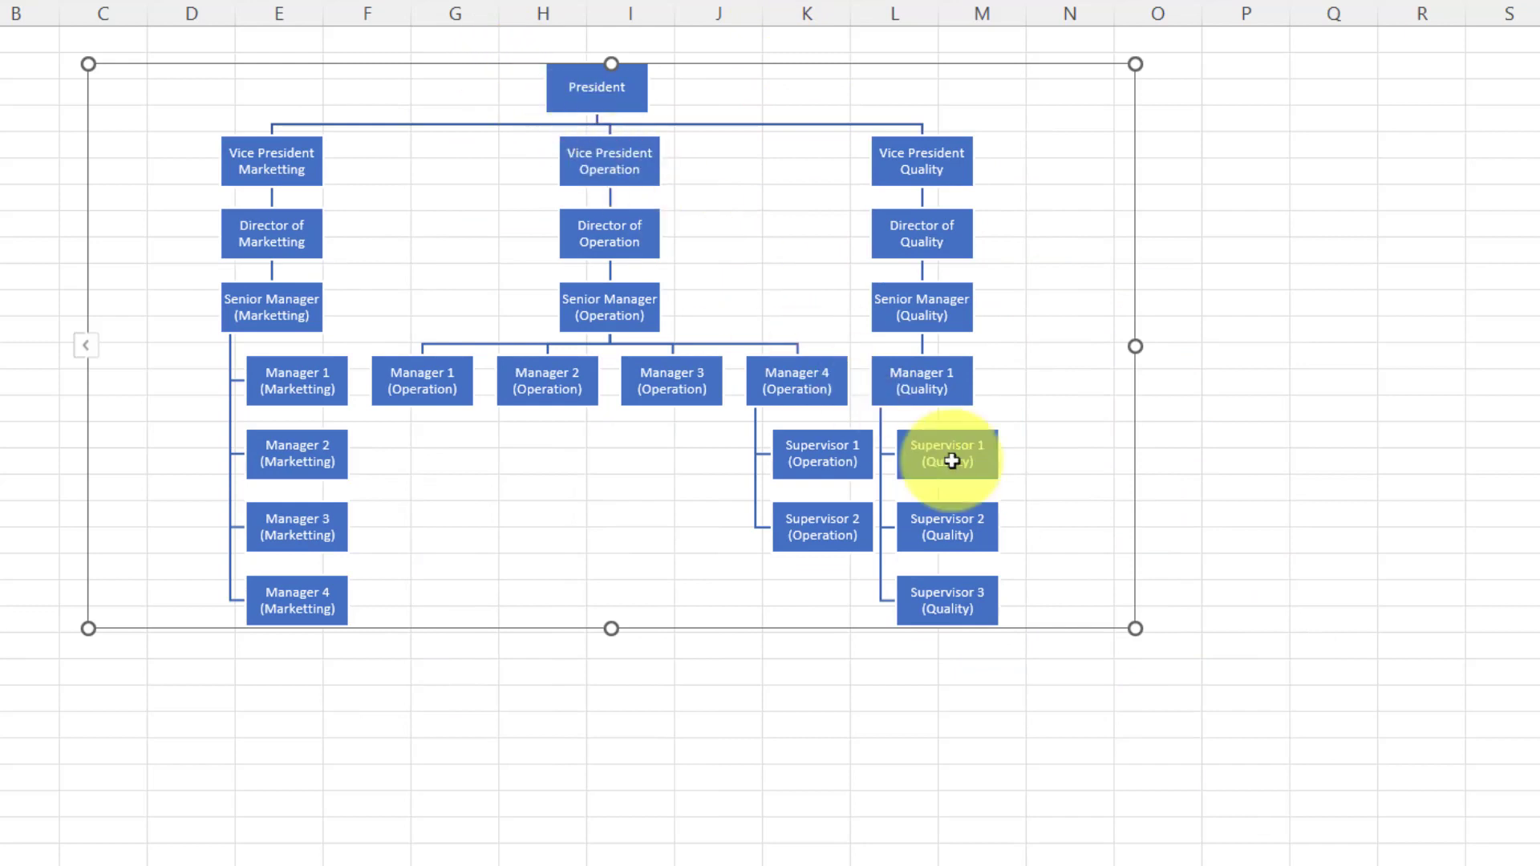
left_click_drag(1135, 628, 1425, 749)
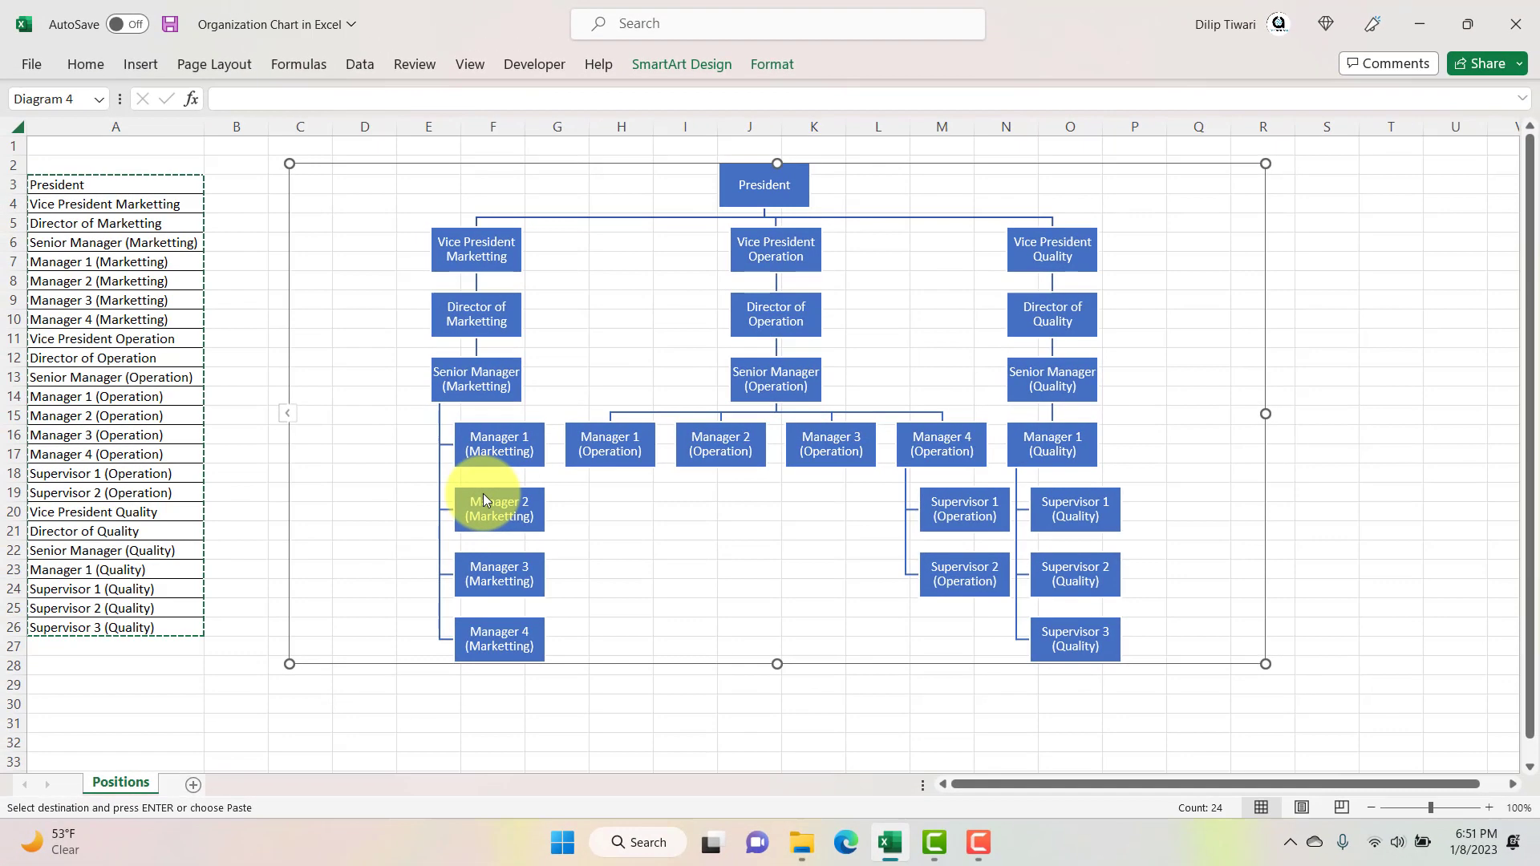
Keep the ribbon expanded with the chart's SmartArt design options and preview other layouts, keeping the basic organization chart layout.
left_click(666, 146)
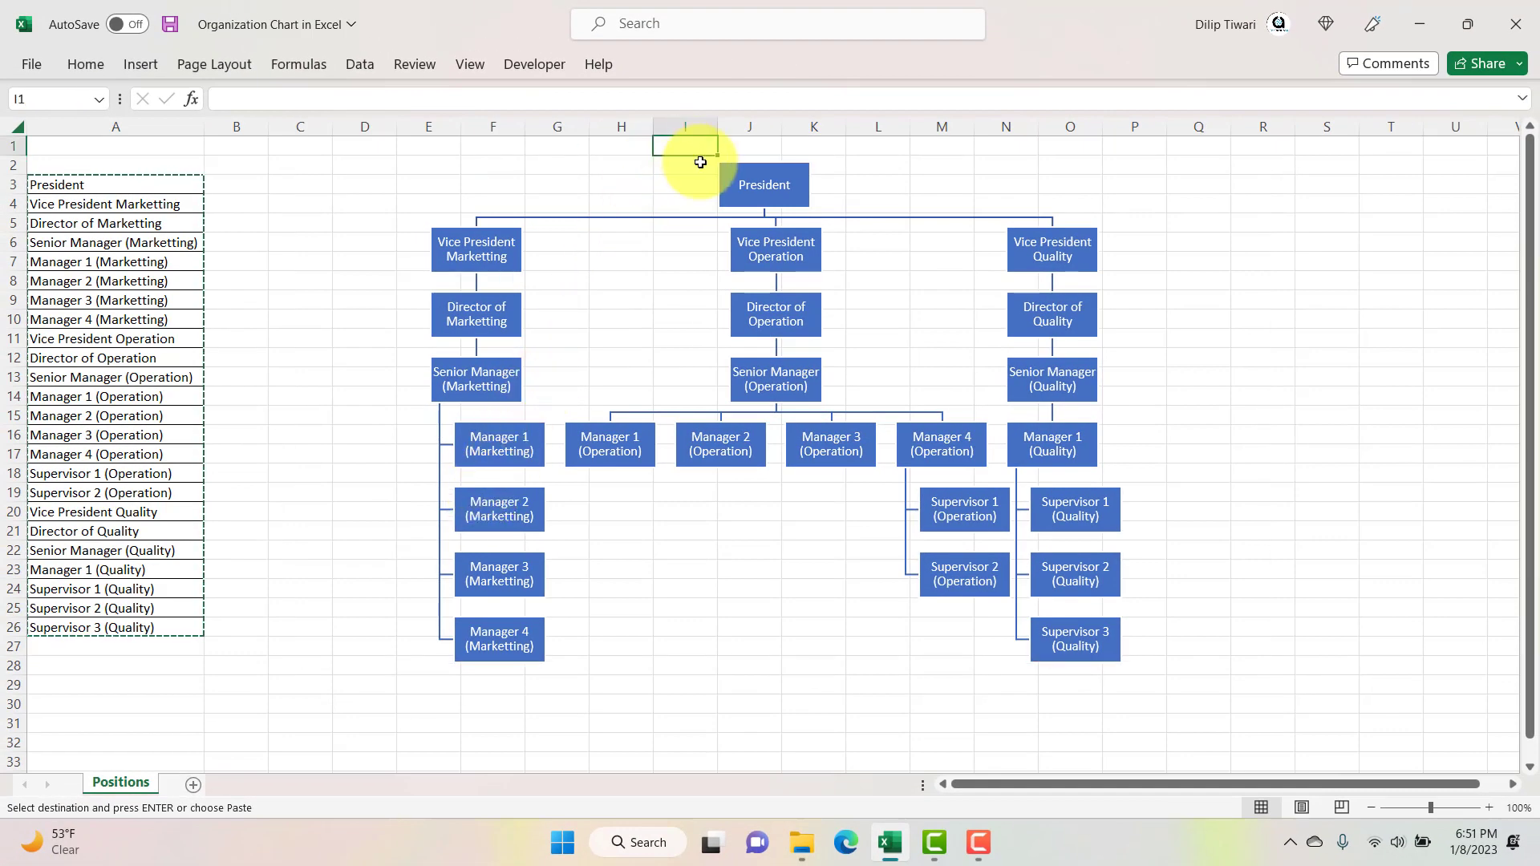
left_click(700, 162)
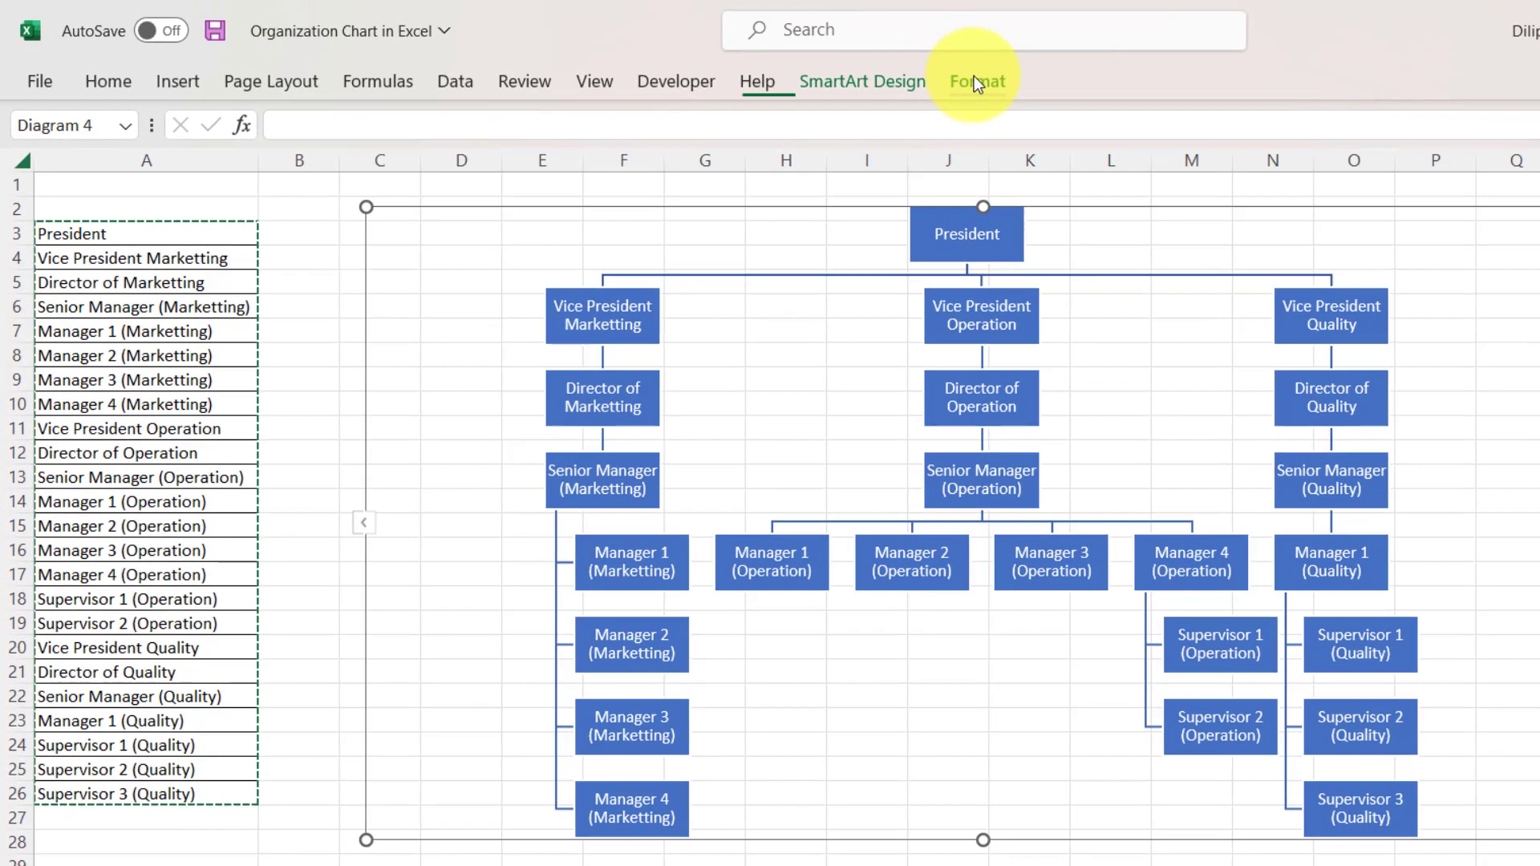
left_click(972, 75)
left_click(969, 74)
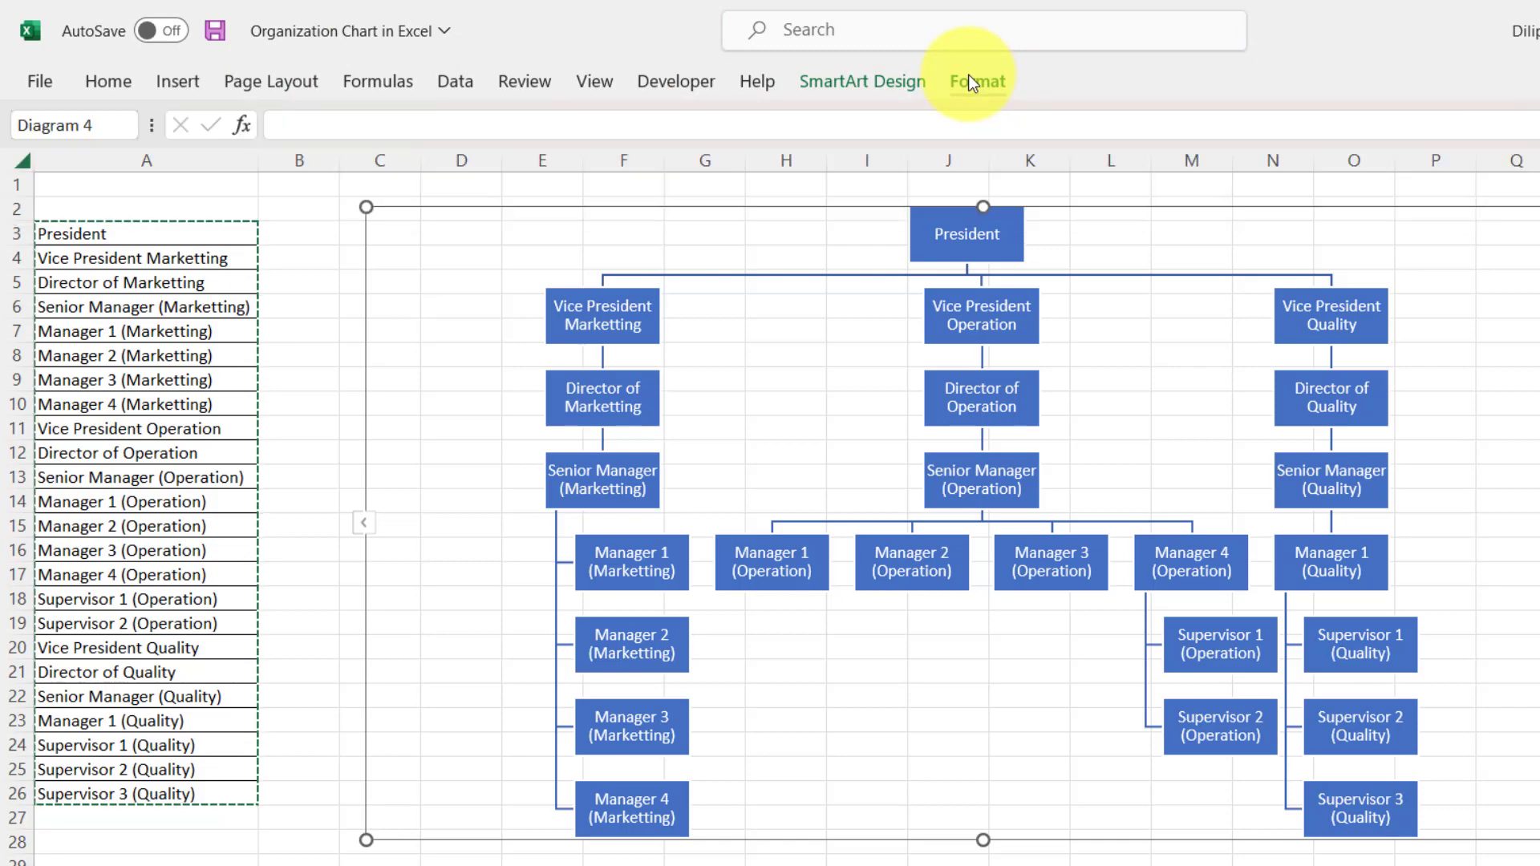
double_click(969, 75)
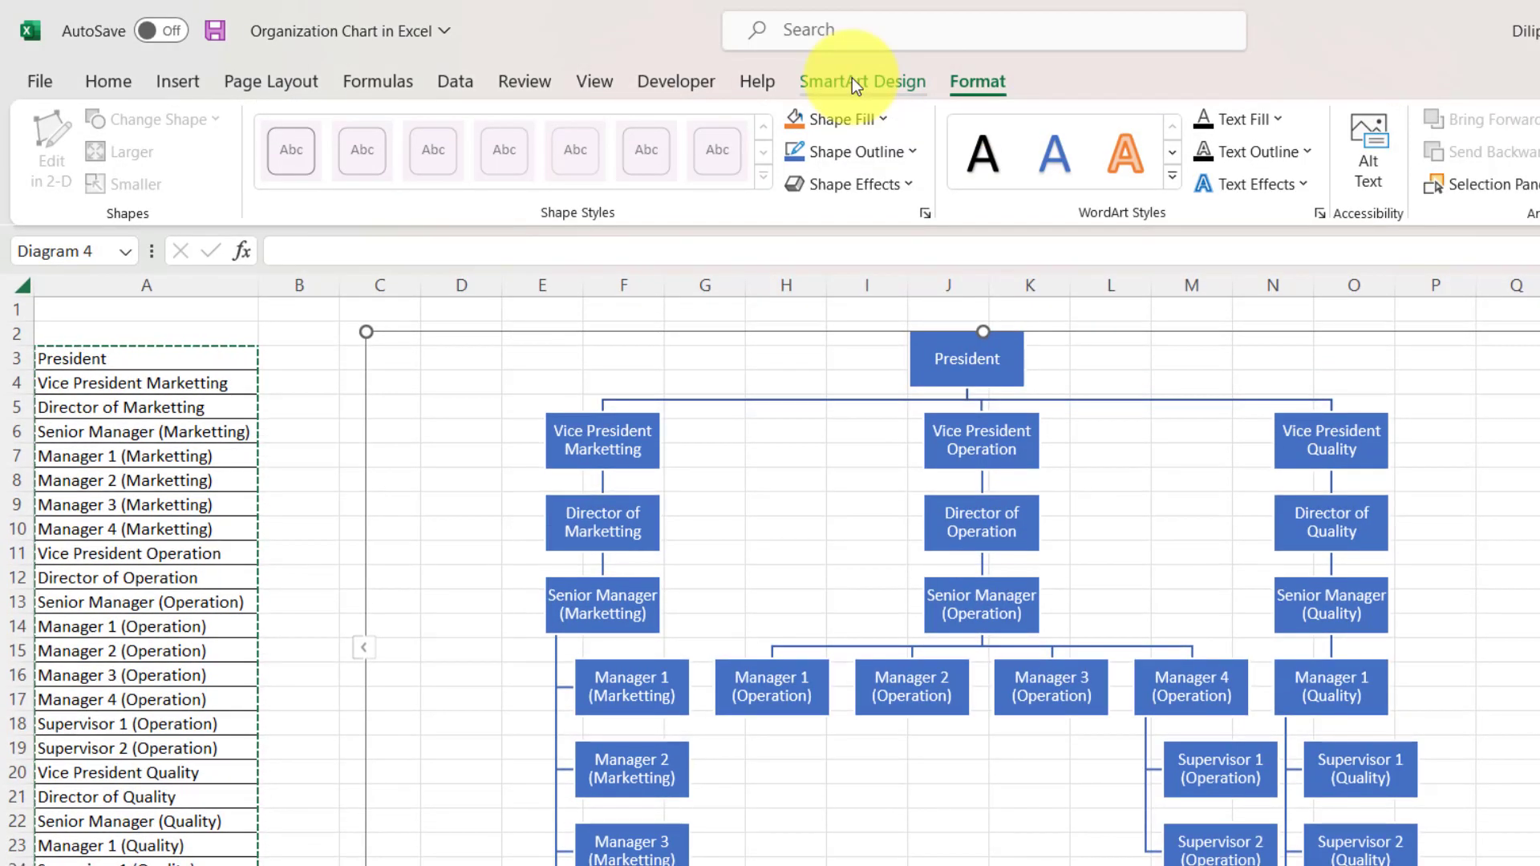
left_click(852, 79)
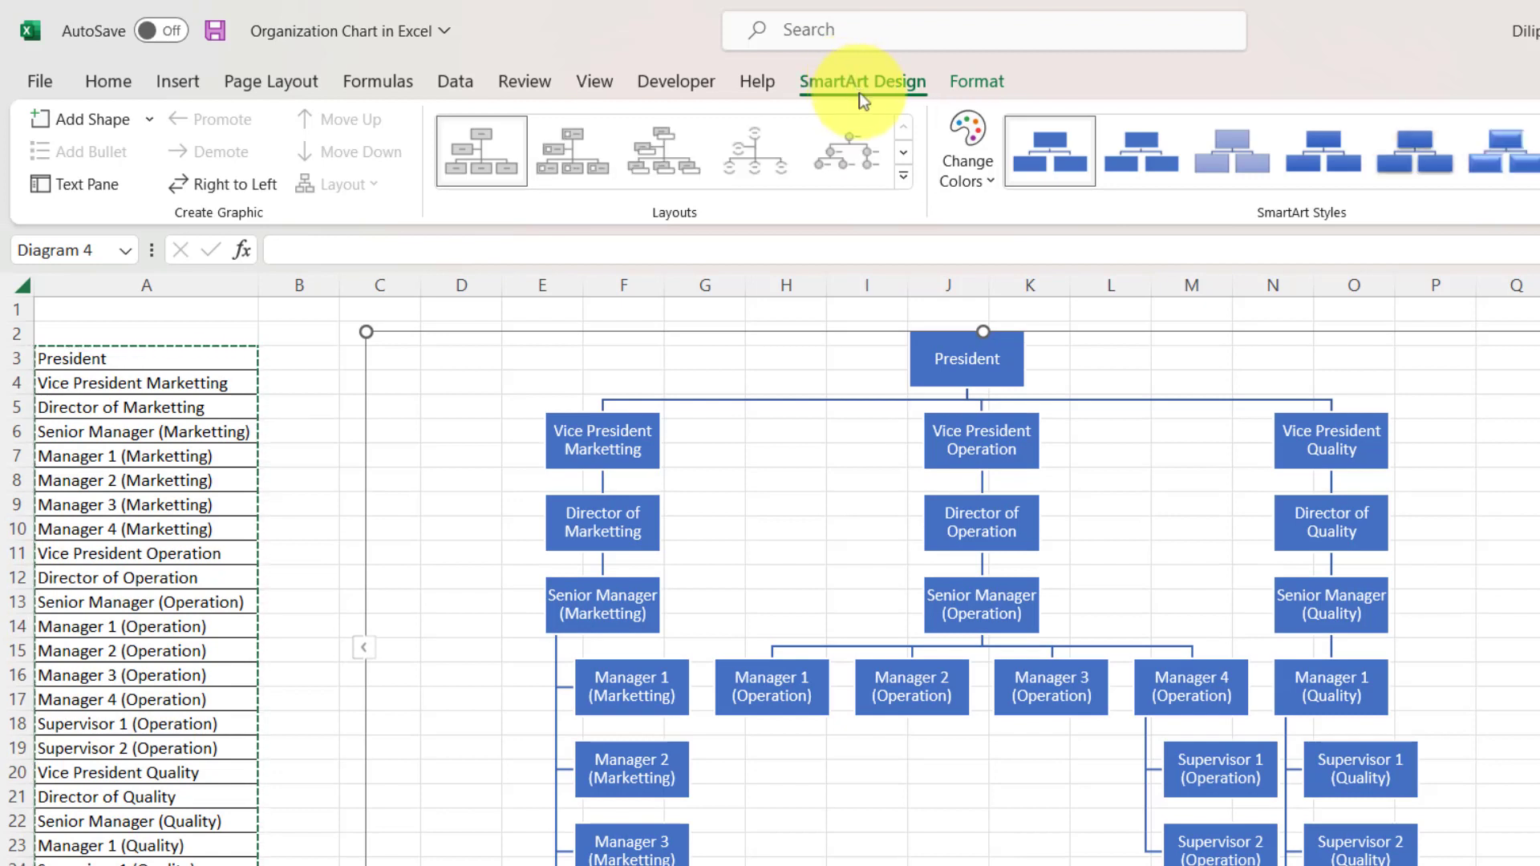
left_click(905, 182)
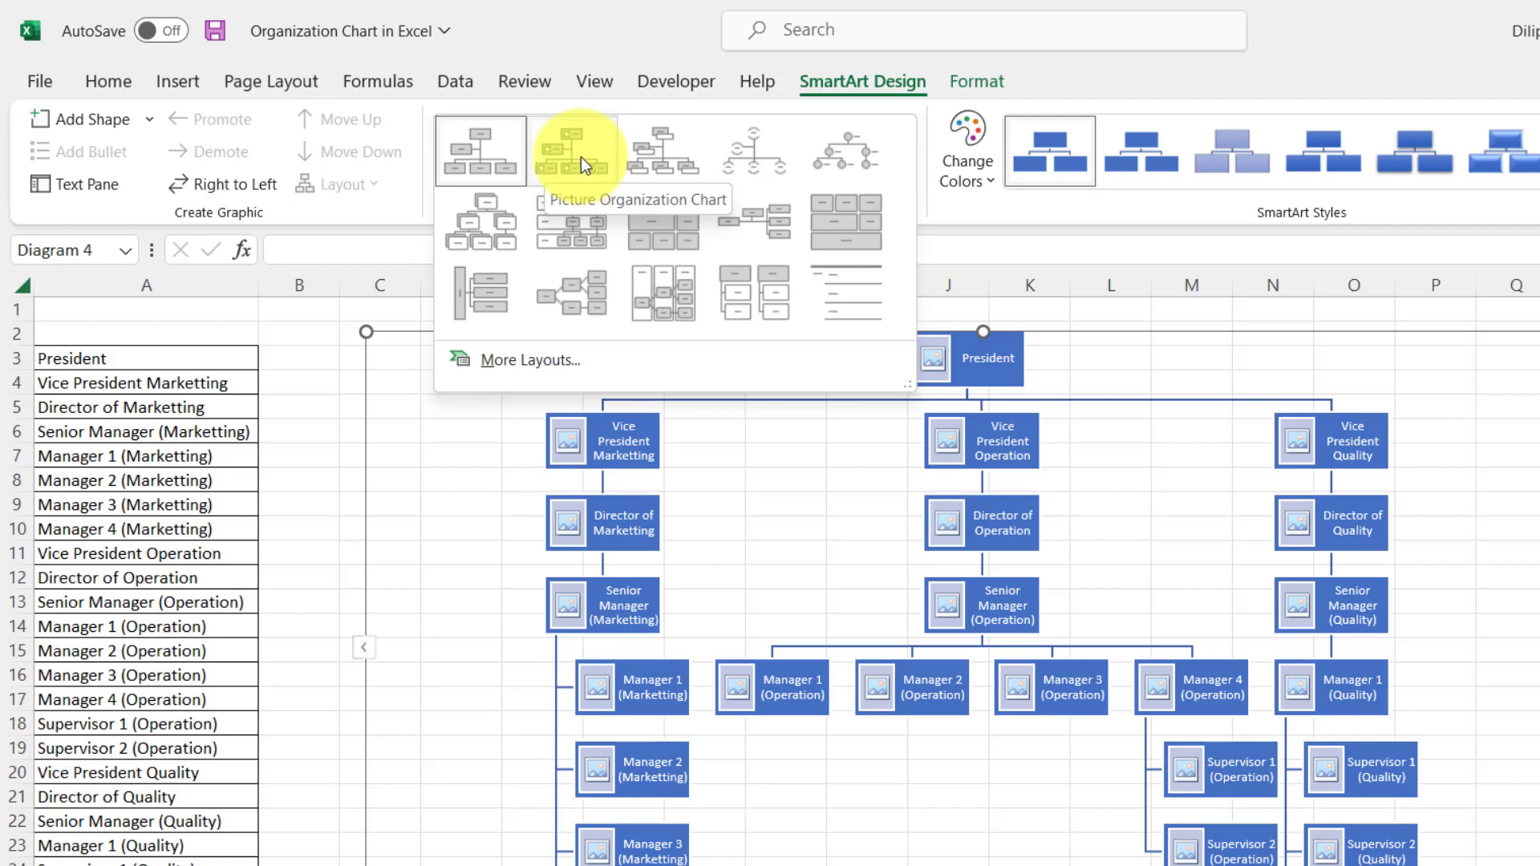
left_click(478, 155)
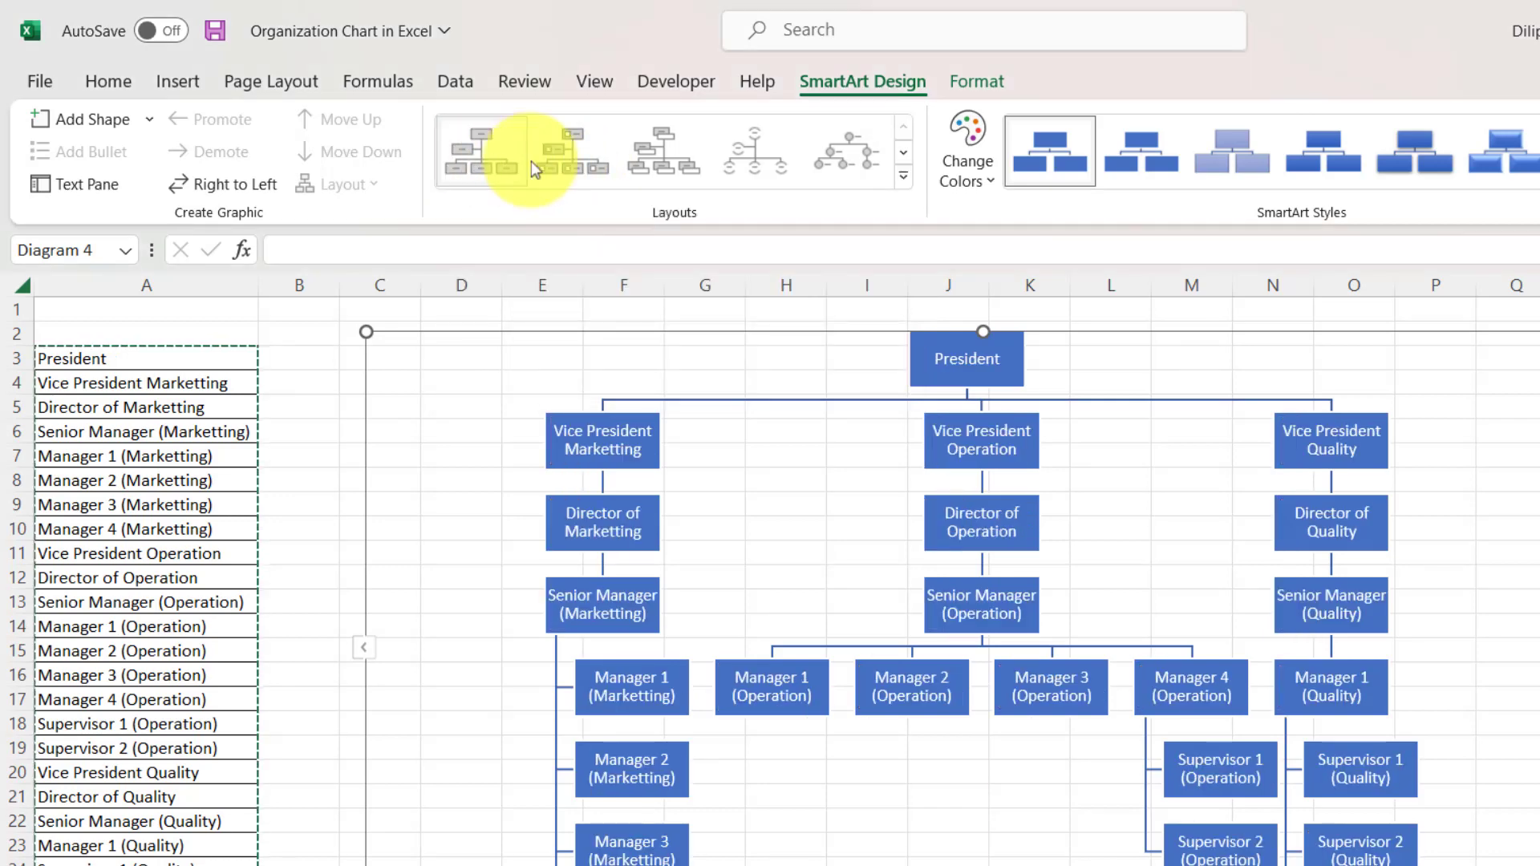
Recolor the chart with the first Colorful scheme and apply the fourth Best Match for Document SmartArt style.
left_click(975, 185)
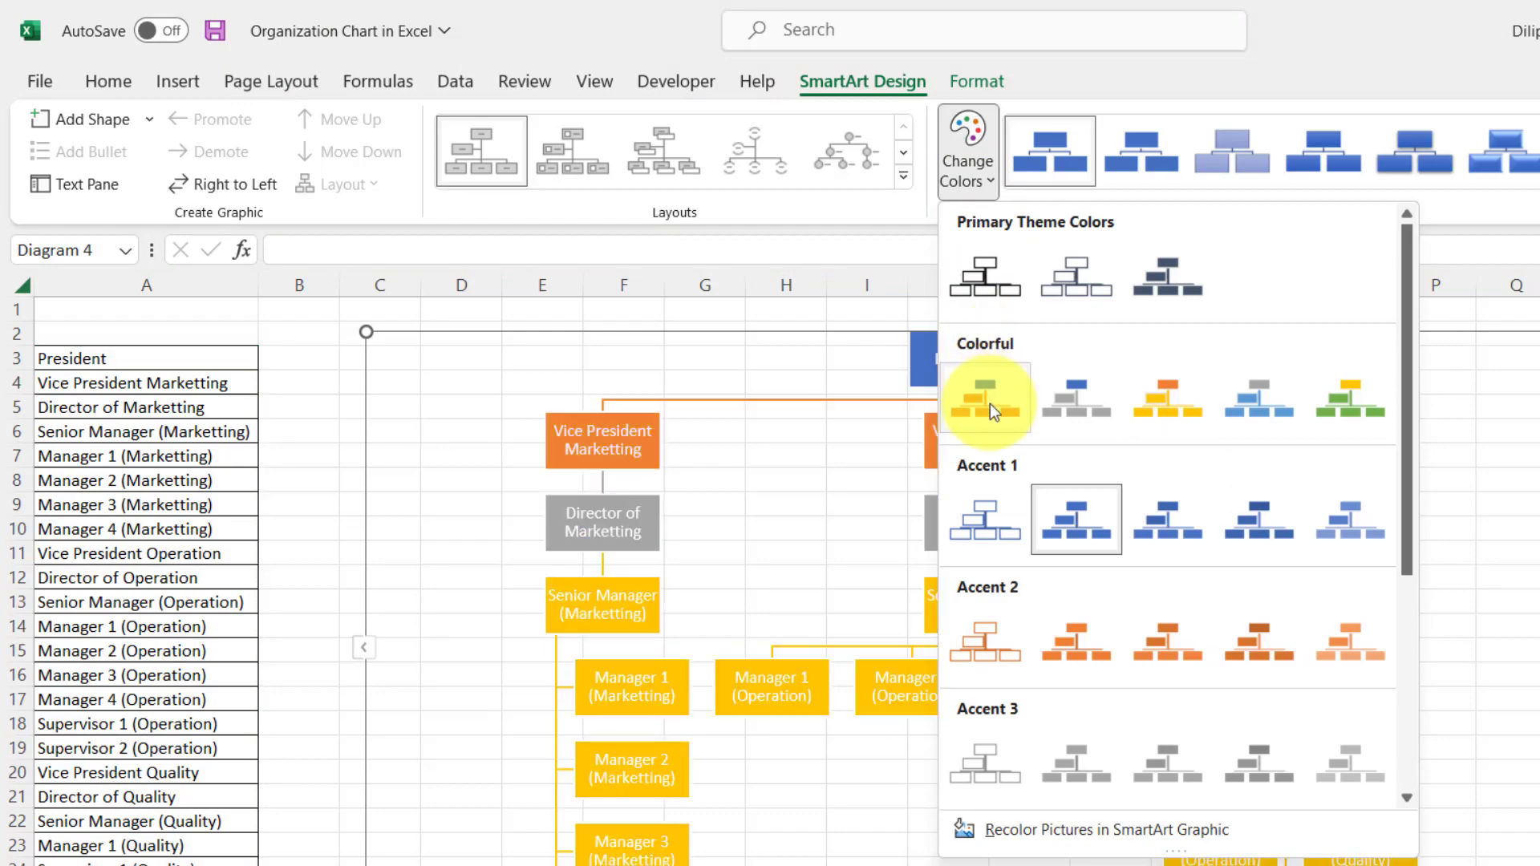
key("Escape")
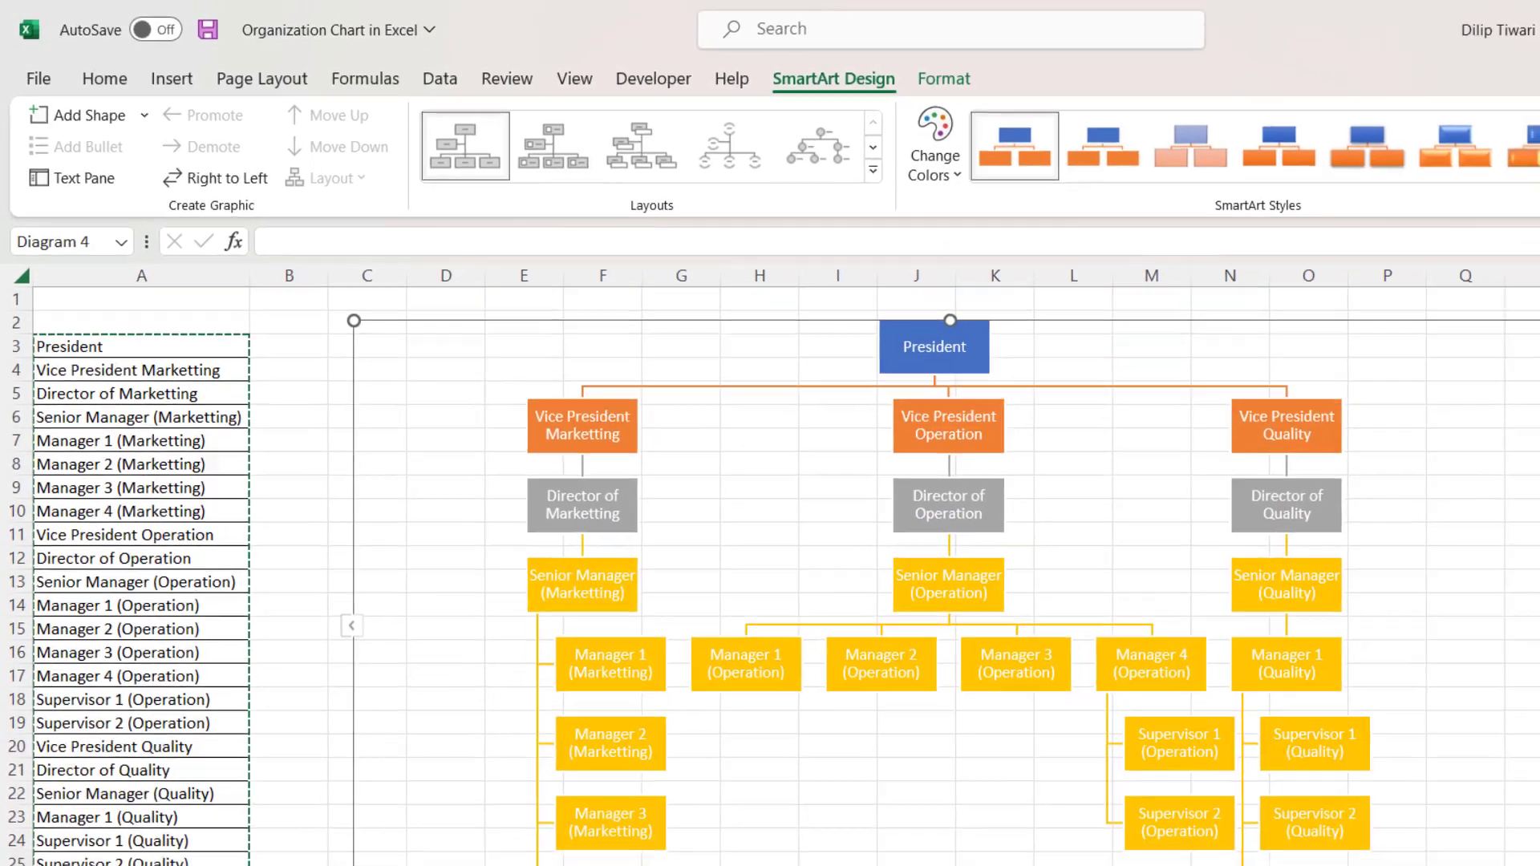
left_click(1456, 161)
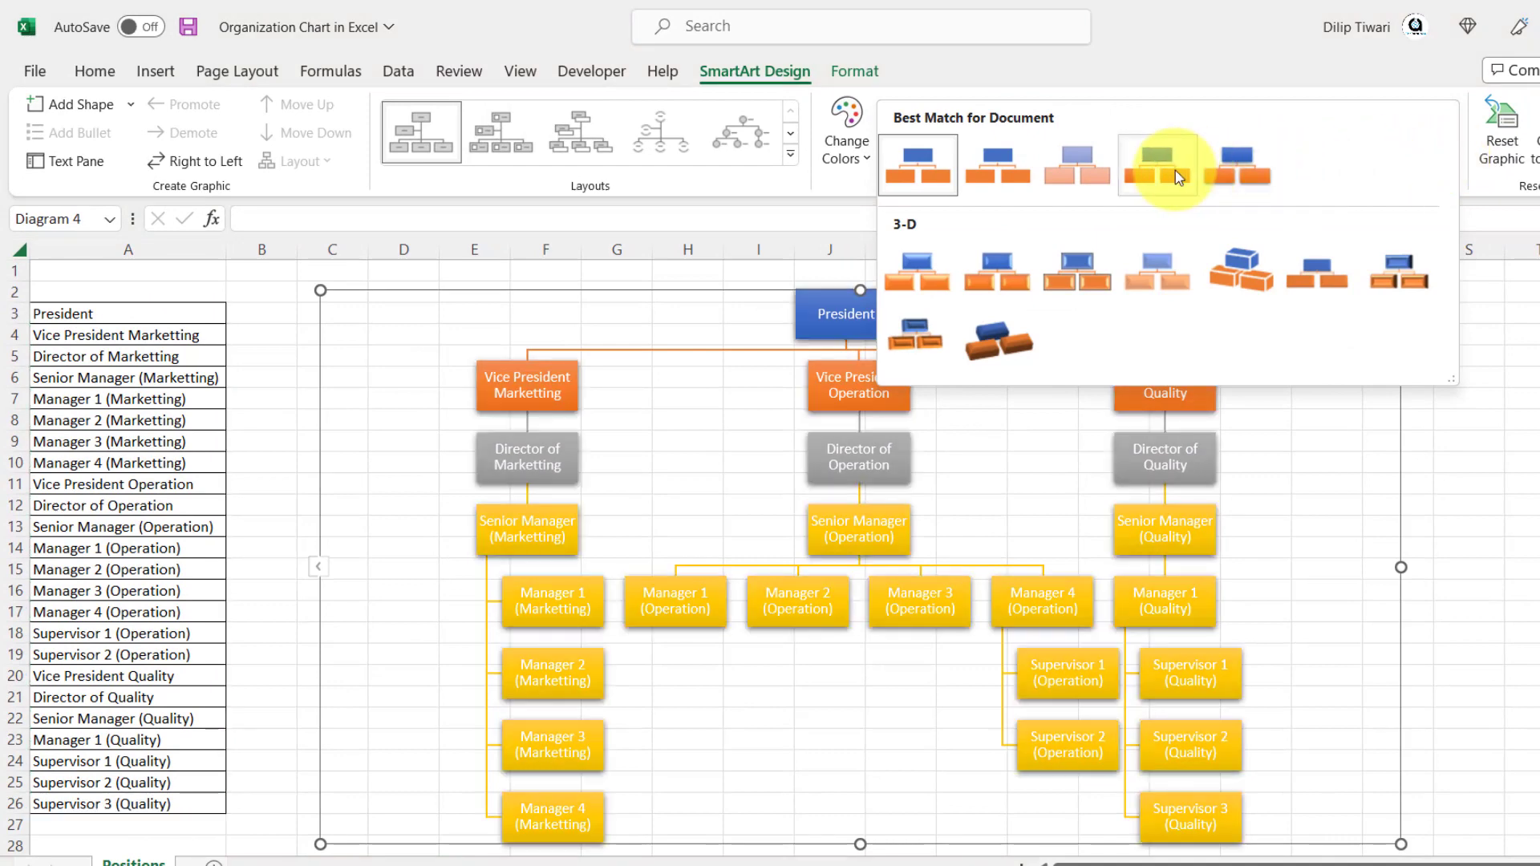
left_click(1175, 170)
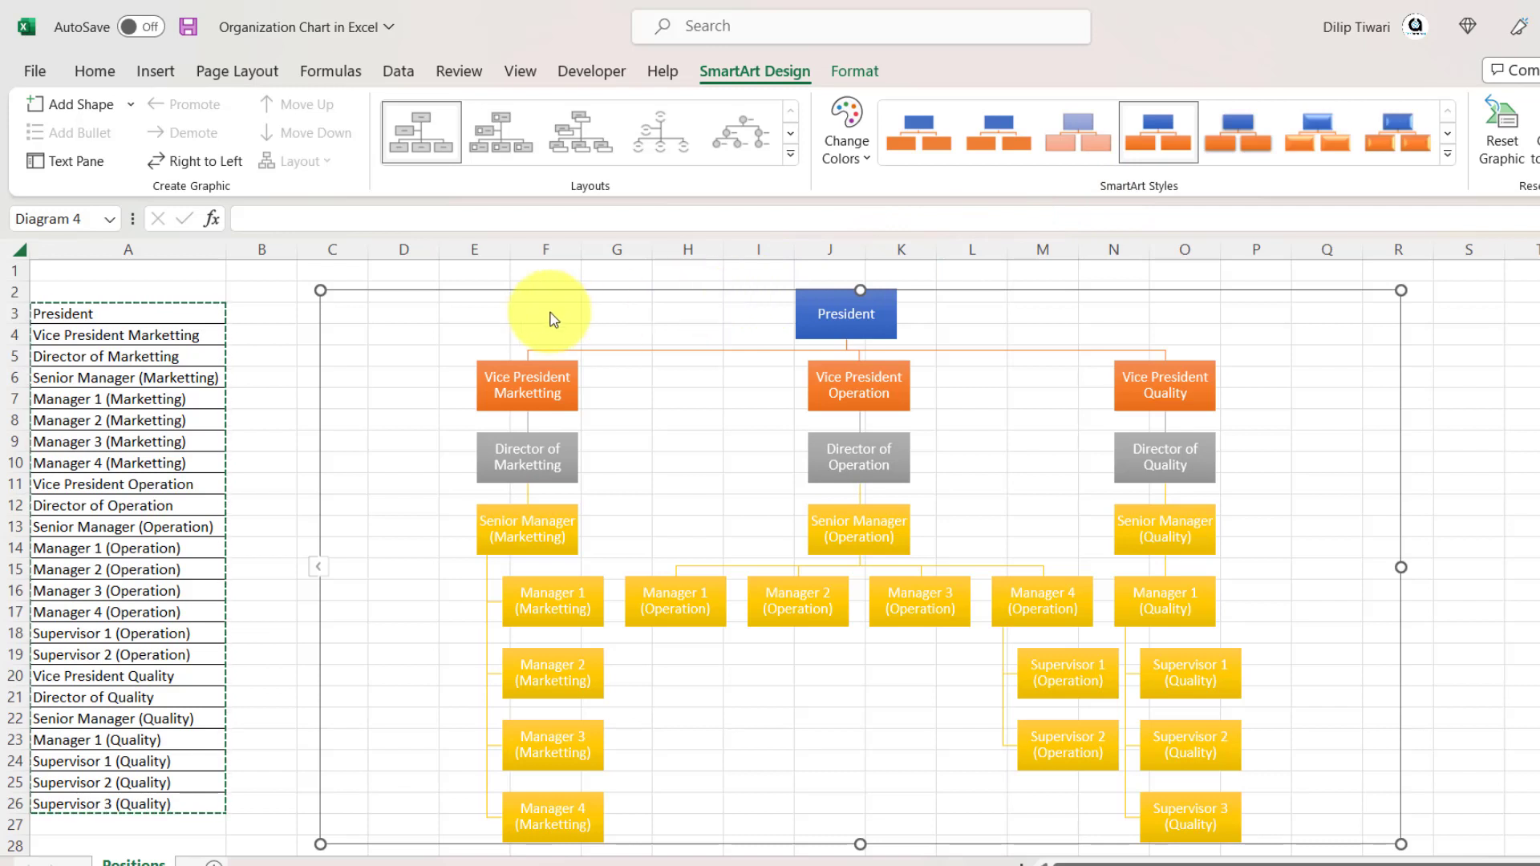
Deselect the finished chart by selecting cell I1.
right_click(638, 292)
left_click(687, 378)
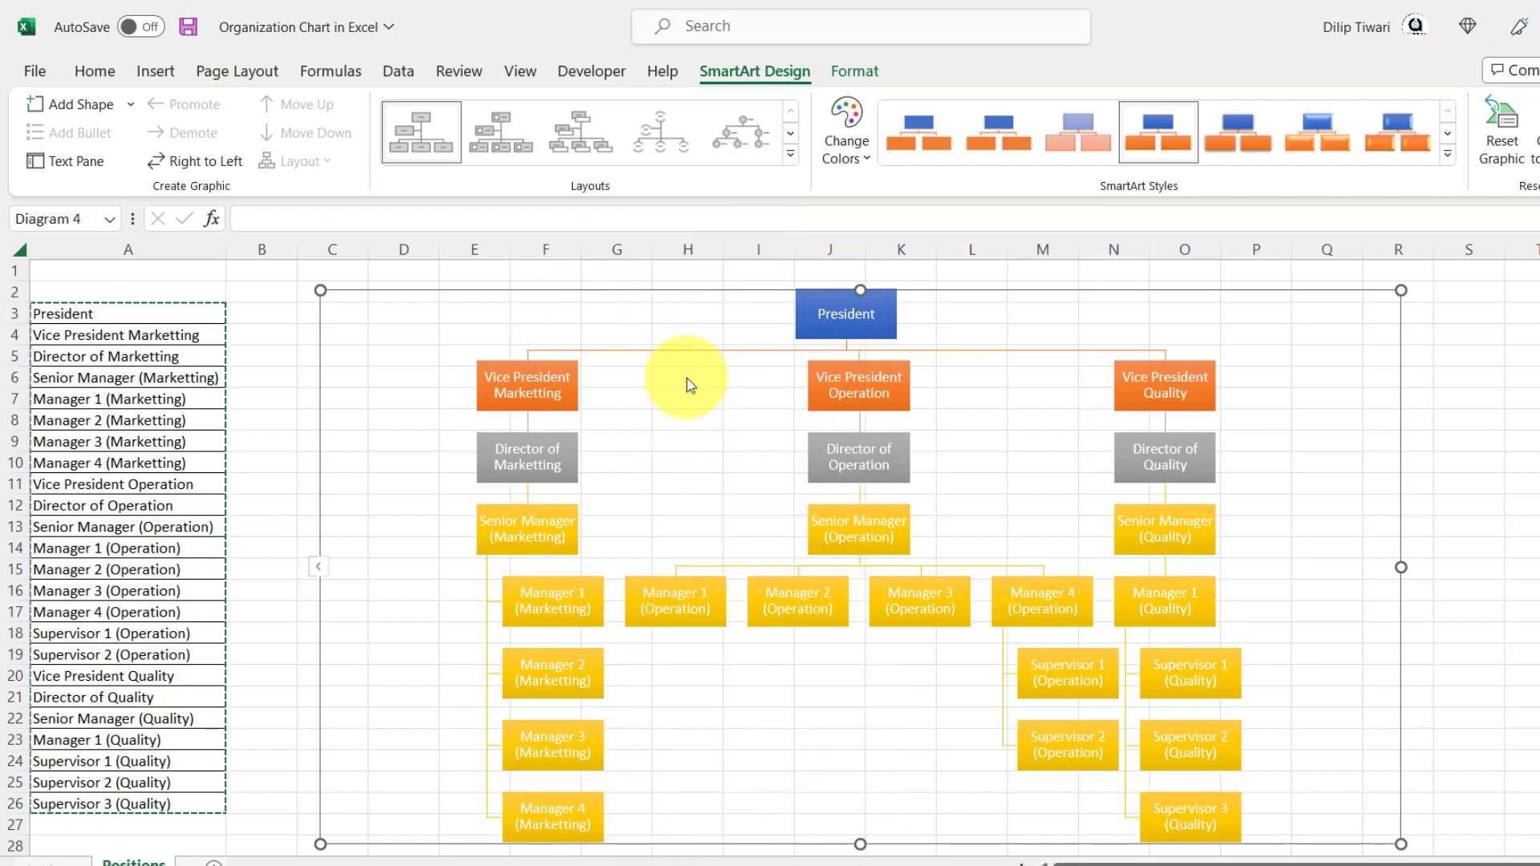
left_click(780, 273)
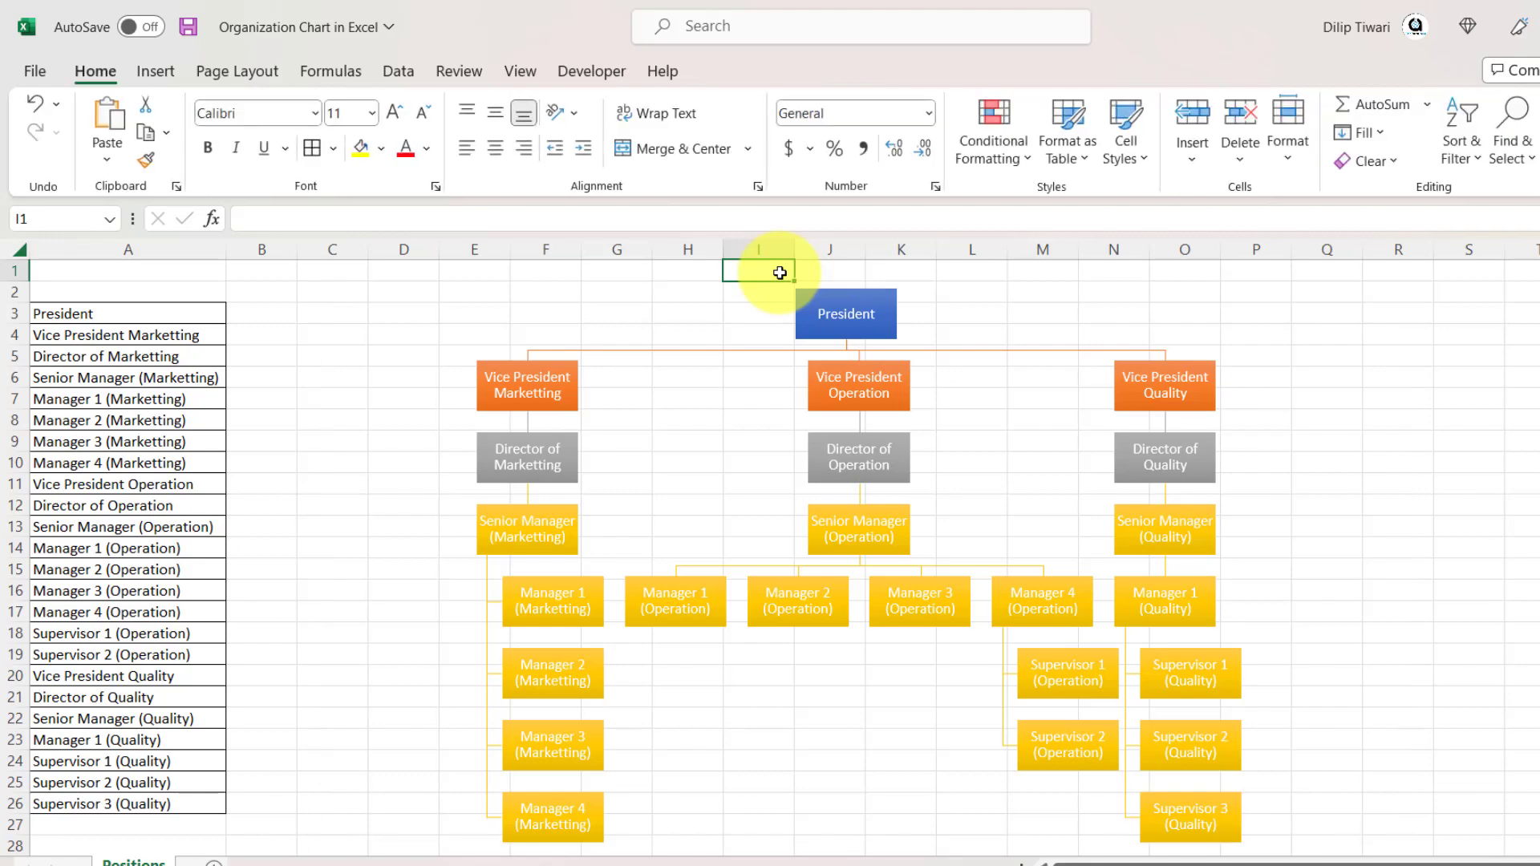